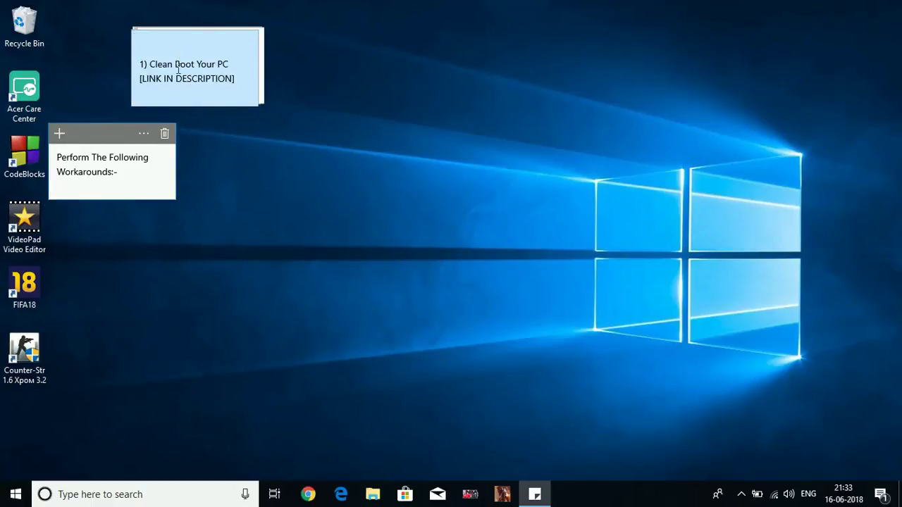
# Drag the Clean Boot note down to reveal the playlist and Change DNS Settings notes.
pyautogui.click(162, 70)
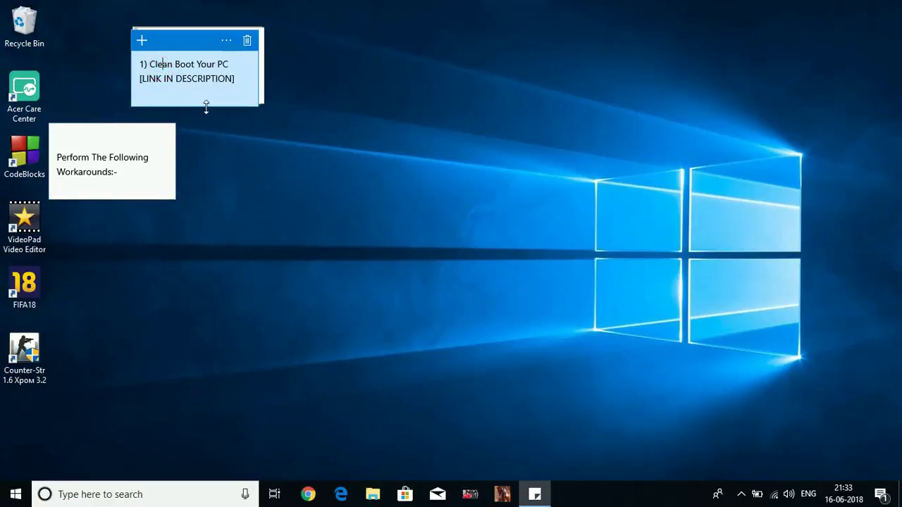
pyautogui.click(303, 80)
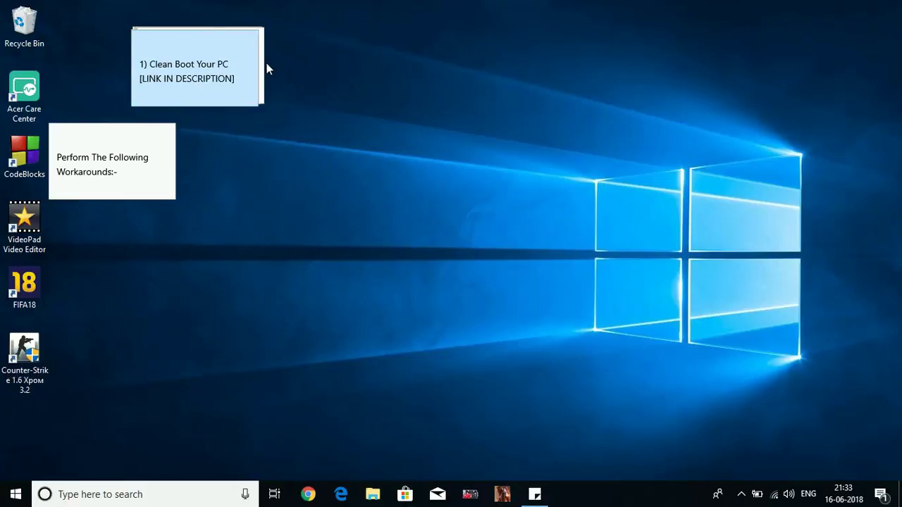
pyautogui.click(176, 66)
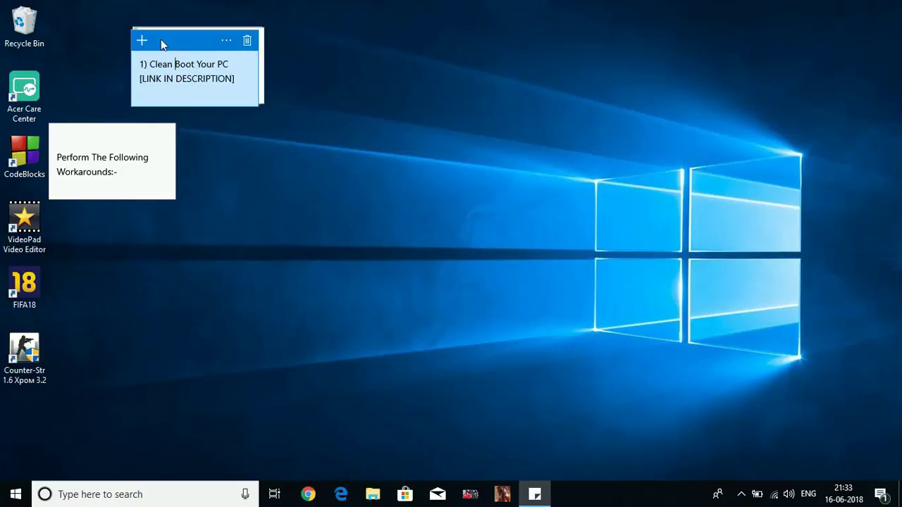
pyautogui.moveTo(163, 40); pyautogui.dragTo(210, 178)
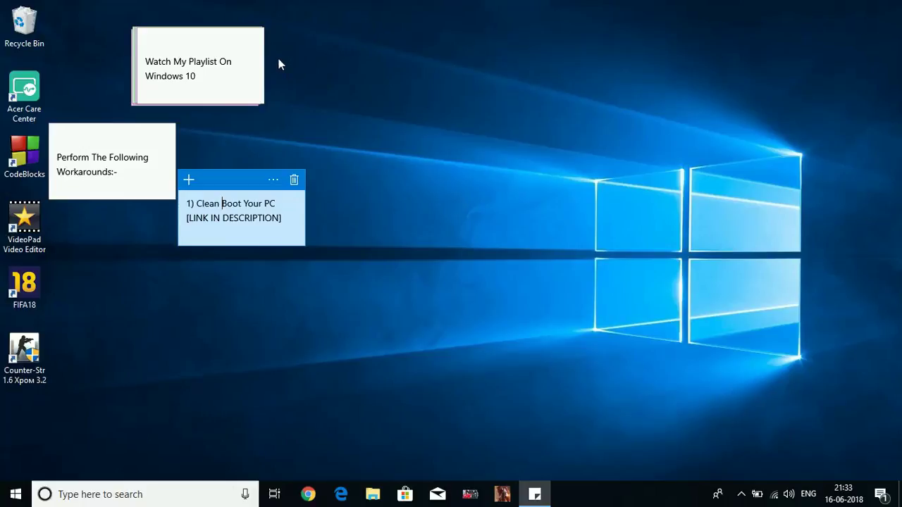
pyautogui.click(177, 62)
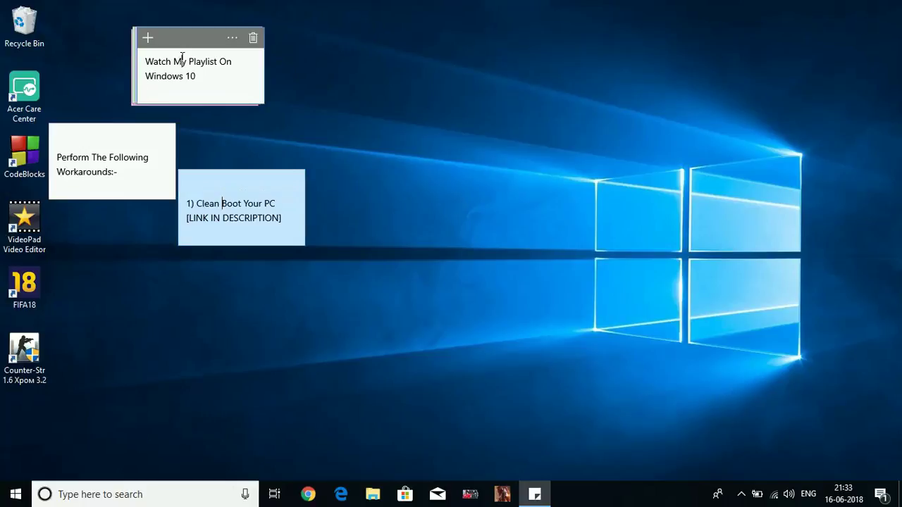
pyautogui.tripleClick(145, 62)
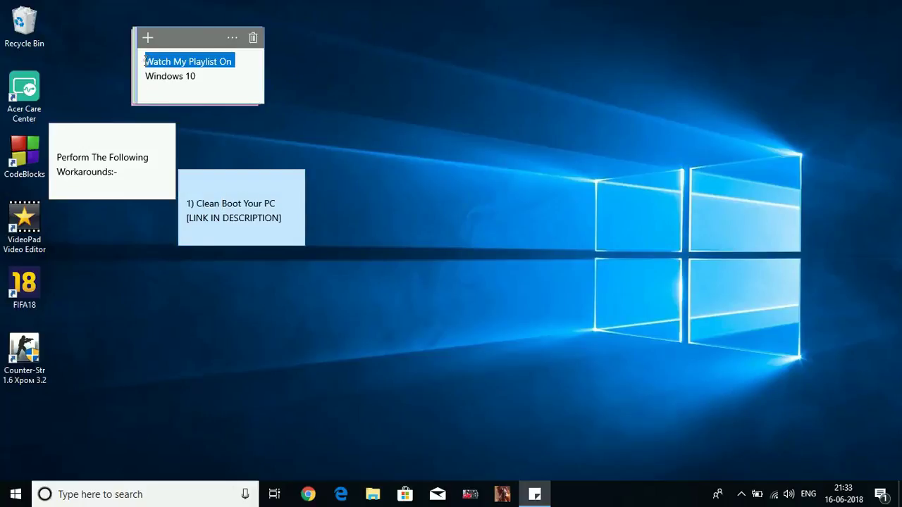
pyautogui.click(185, 70)
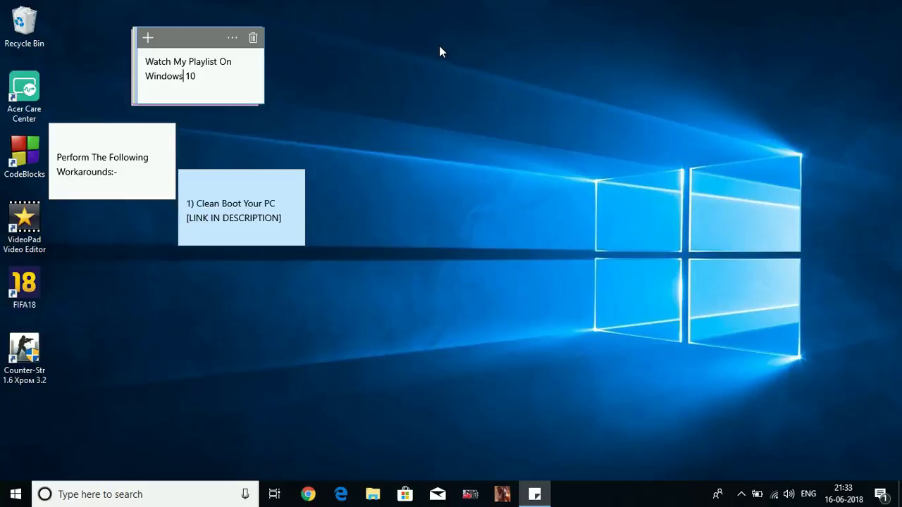
pyautogui.click(216, 206)
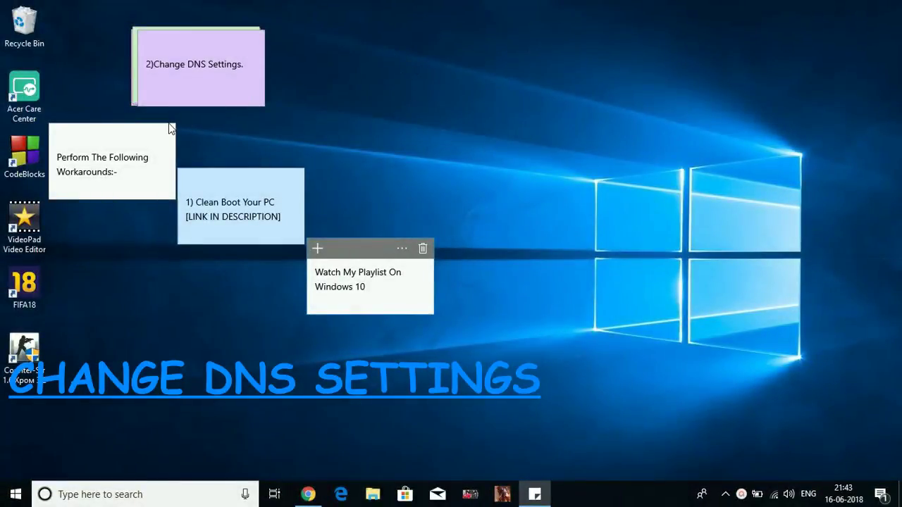
# Open Network & Internet settings from the Wi-Fi tray icon, showing the BTHub3-KNS7 connection.
pyautogui.click(155, 64)
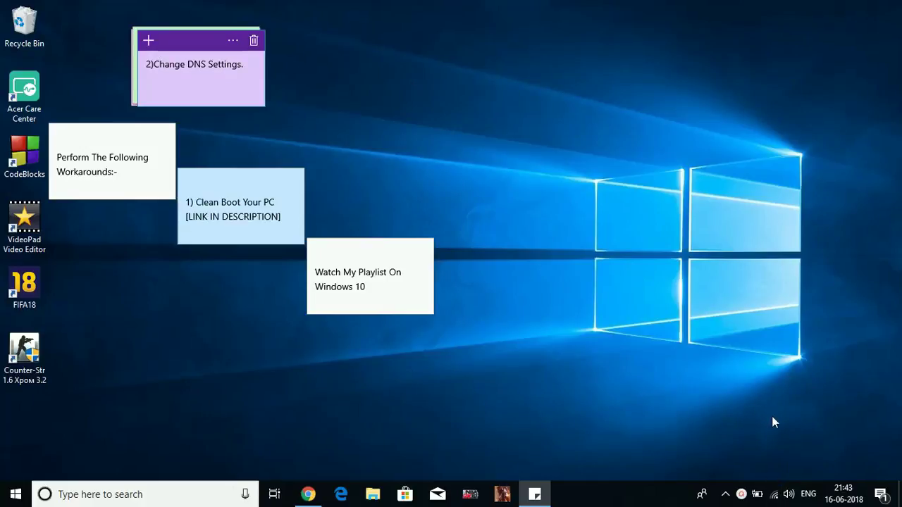
pyautogui.rightClick(776, 495)
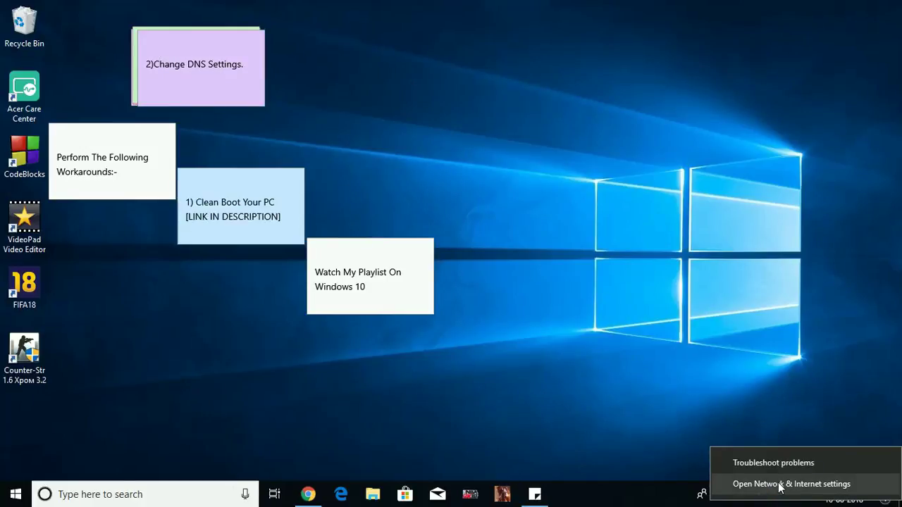
pyautogui.click(780, 484)
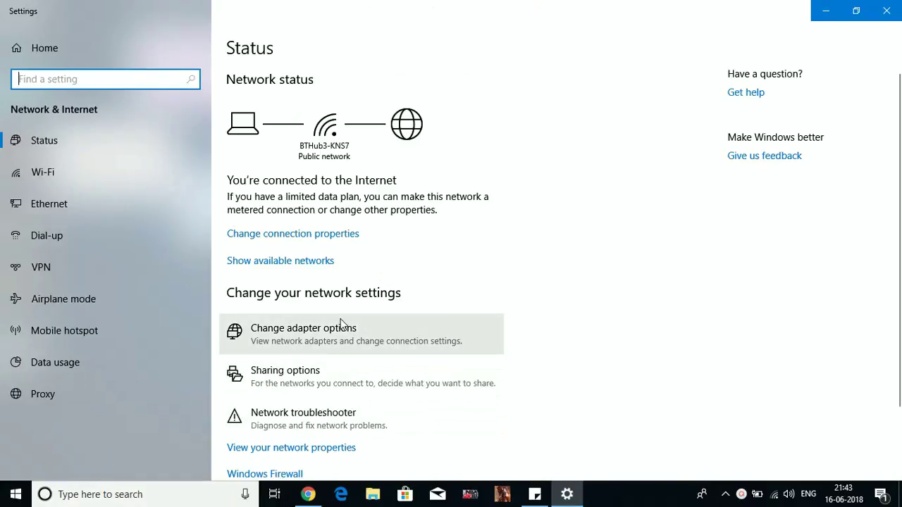
# Open the Wi-Fi adapter's Properties from the Network Connections list.
pyautogui.click(330, 338)
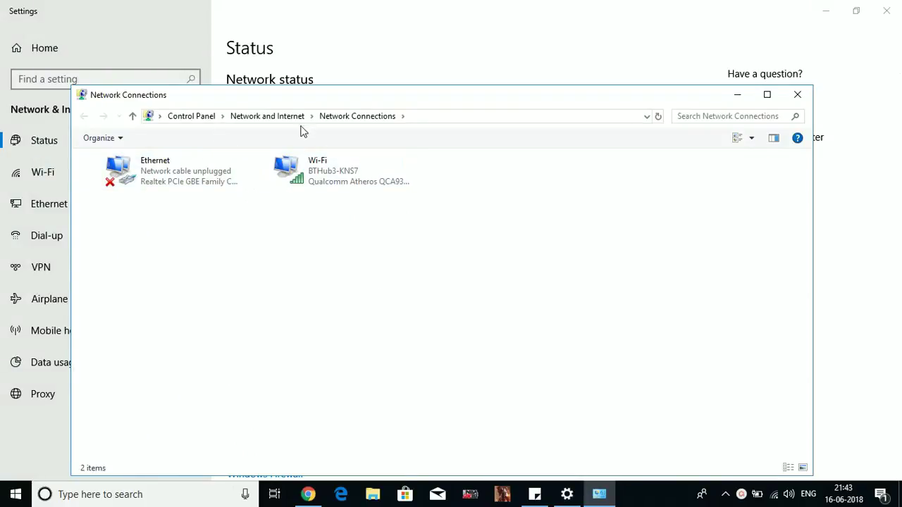
pyautogui.rightClick(303, 177)
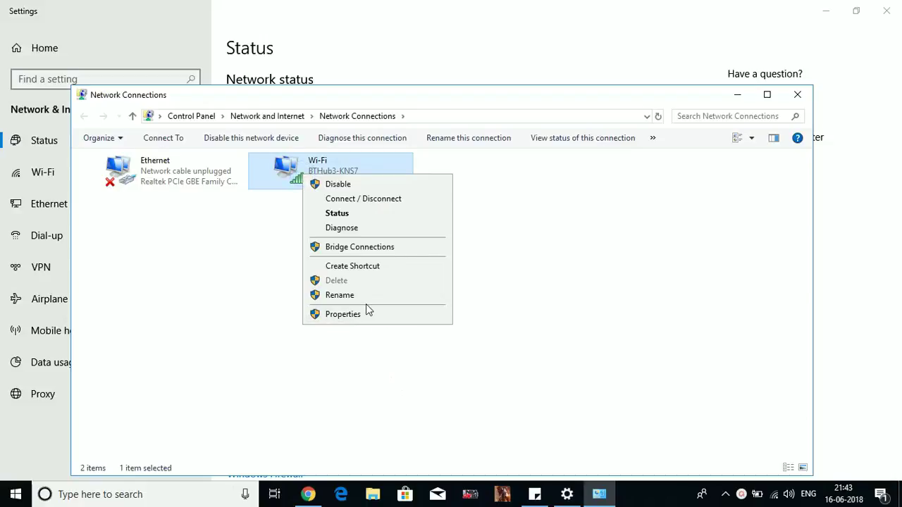
pyautogui.click(367, 315)
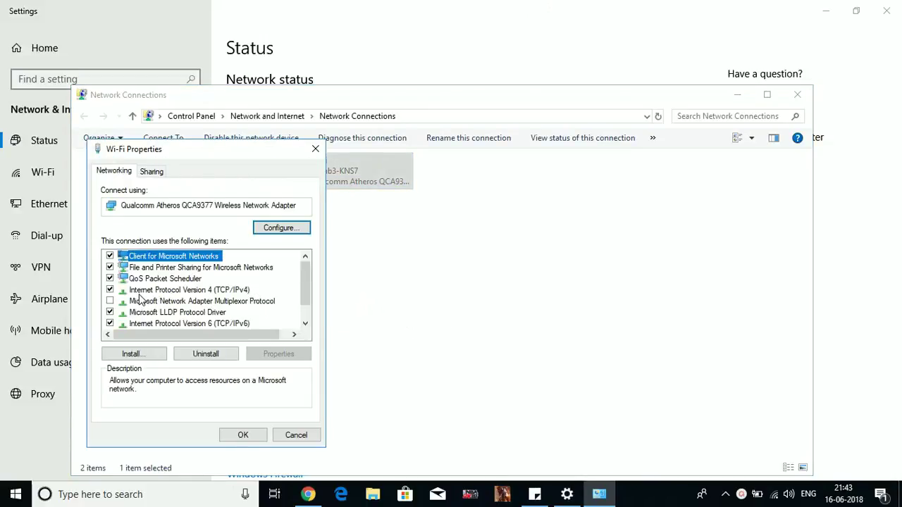
# In IPv4 properties, switch to manual DNS servers with 1.1.1.1 as preferred.
pyautogui.click(136, 290)
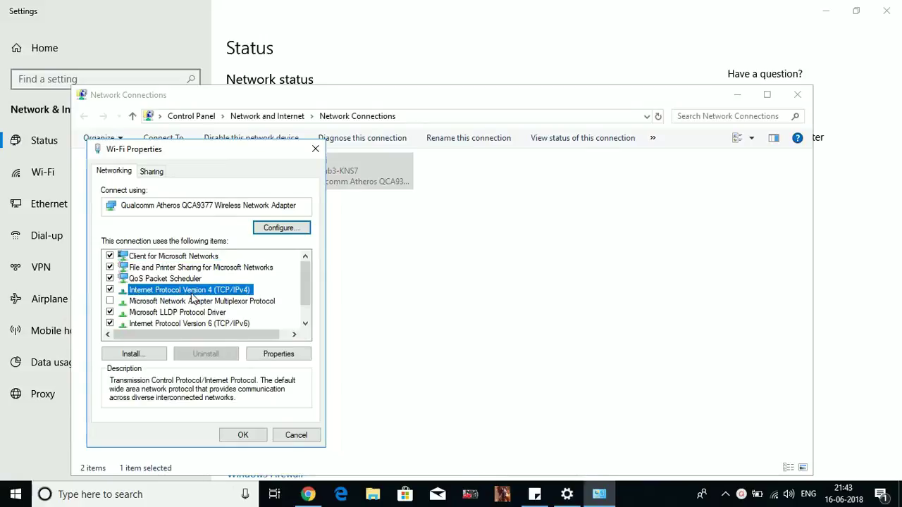
pyautogui.click(277, 354)
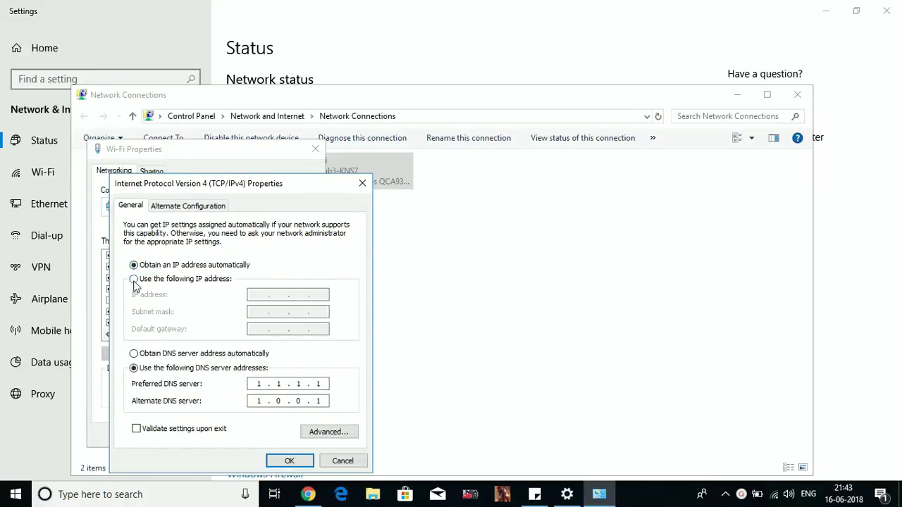
pyautogui.click(135, 355)
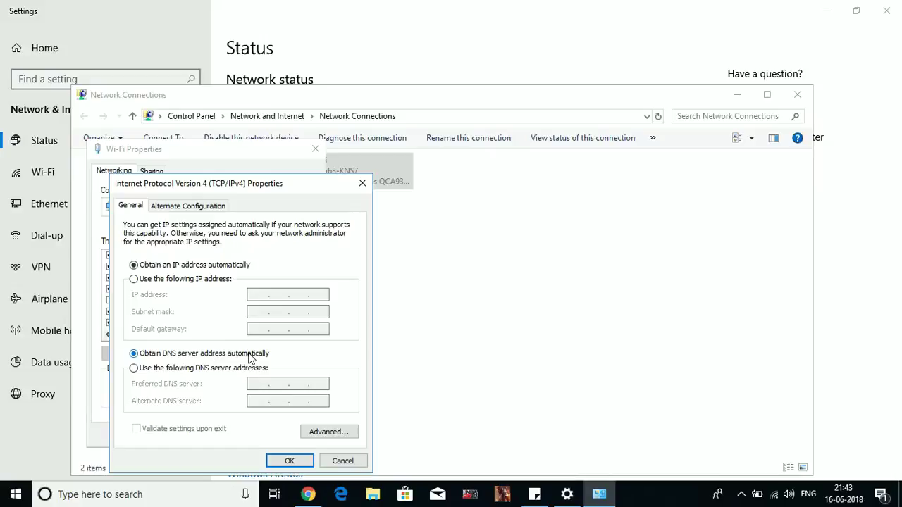
pyautogui.click(134, 368)
pyautogui.write('1.1.1.1')
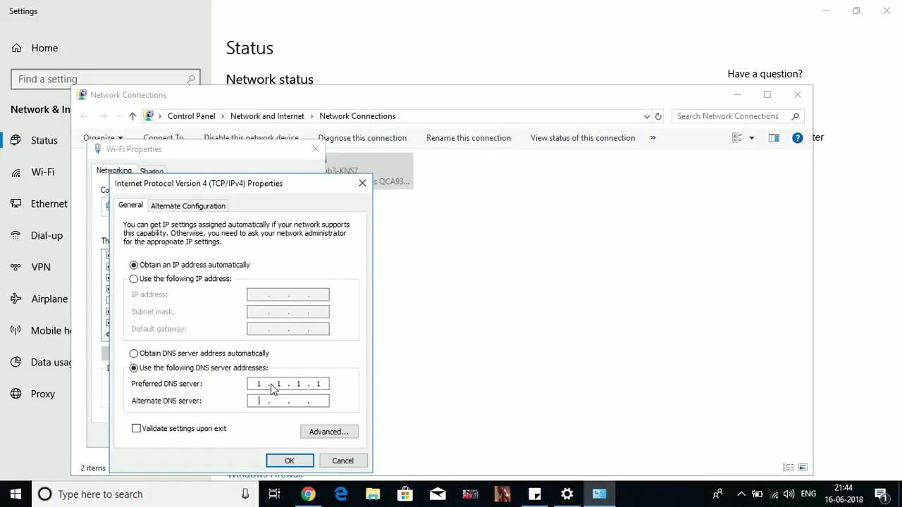
pyautogui.press('Tab')
# Save the DNS change, close the network windows, and uncover the Change Wifi Interface Type note.
pyautogui.click(279, 469)
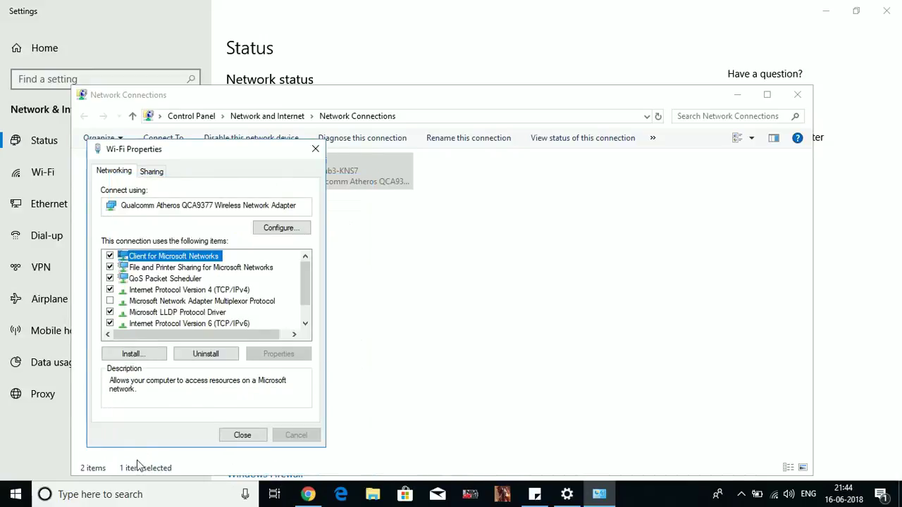
pyautogui.click(242, 435)
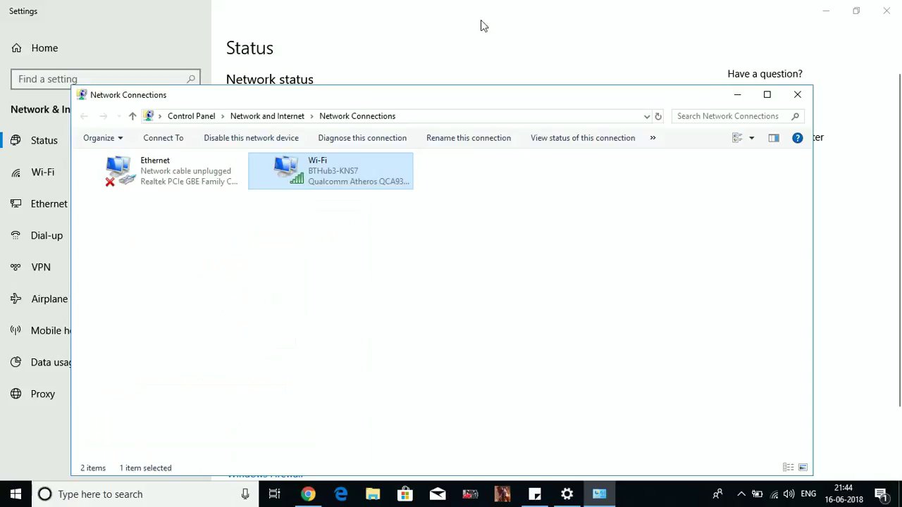
pyautogui.click(800, 94)
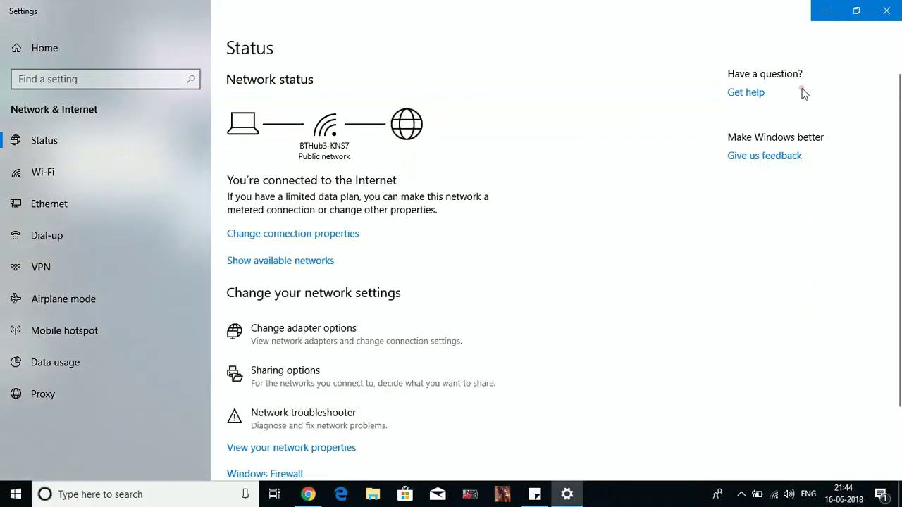
pyautogui.click(826, 11)
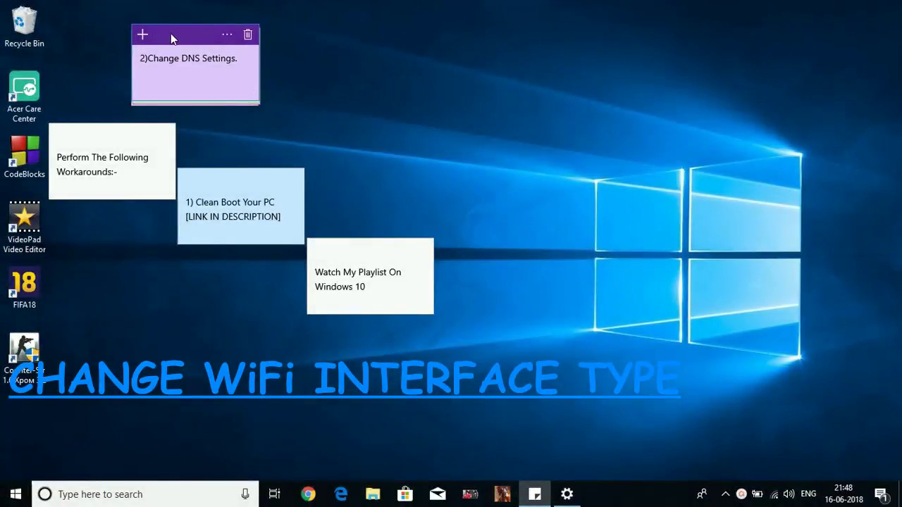
pyautogui.moveTo(171, 33); pyautogui.dragTo(470, 196)
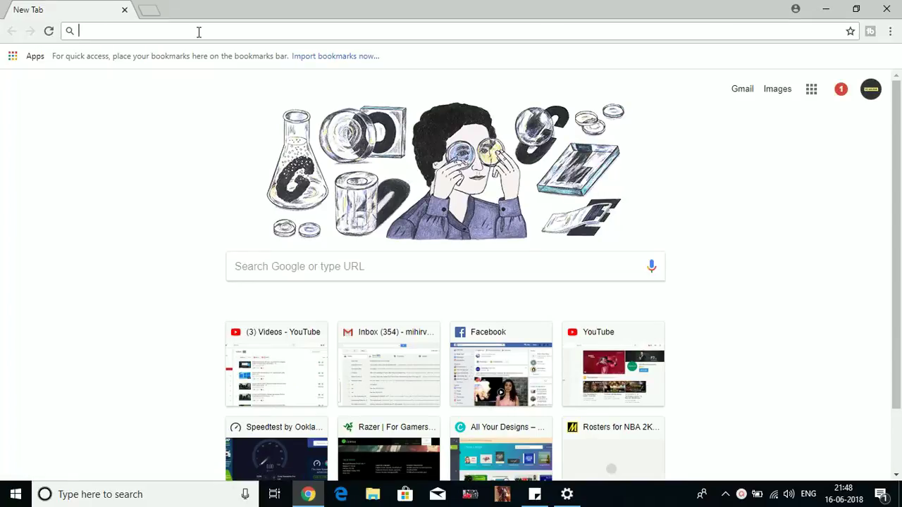
# Search Google for 'access bt home hub router settings' and highlight the address 192.168.1.254.
pyautogui.write('access b')
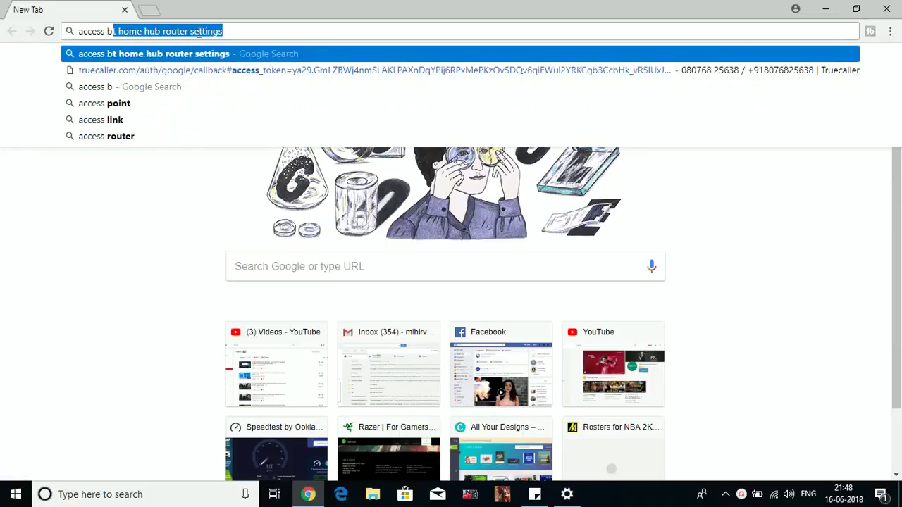
pyautogui.write('t hub')
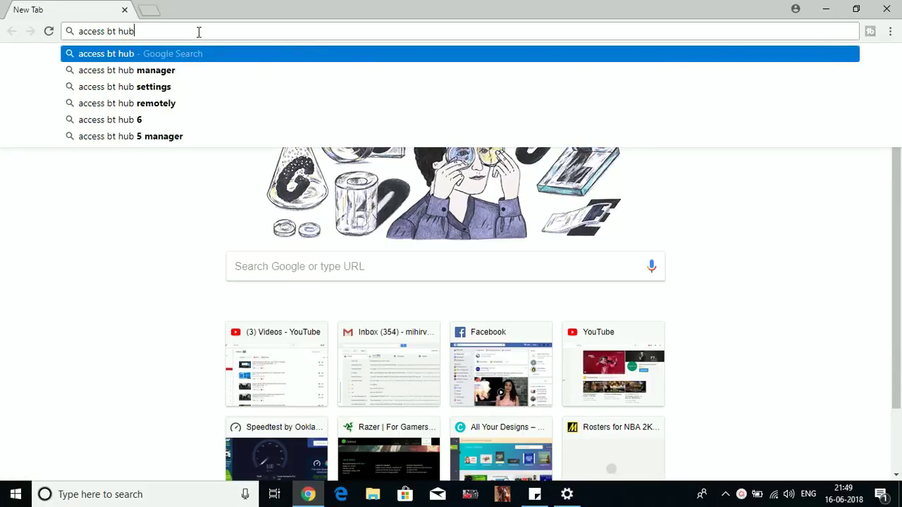
pyautogui.write(' router')
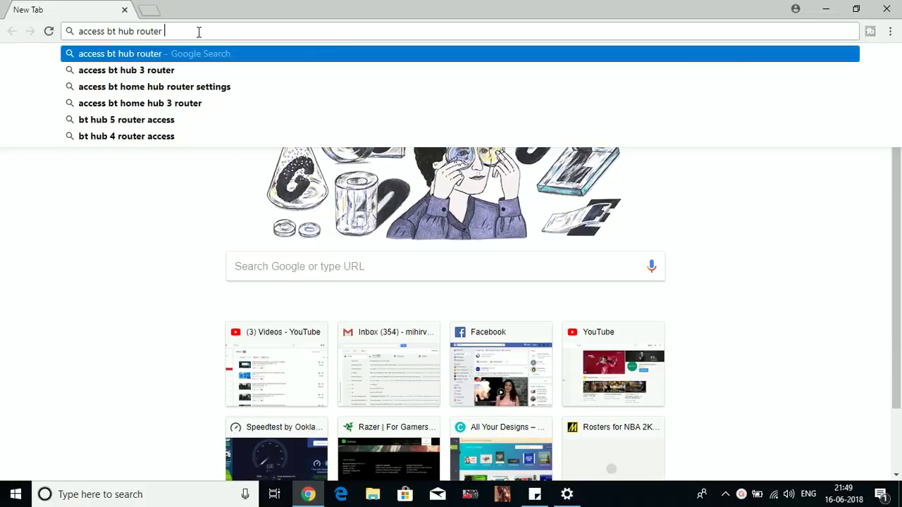
pyautogui.press('Down')
pyautogui.press('Down')
pyautogui.press('Return')
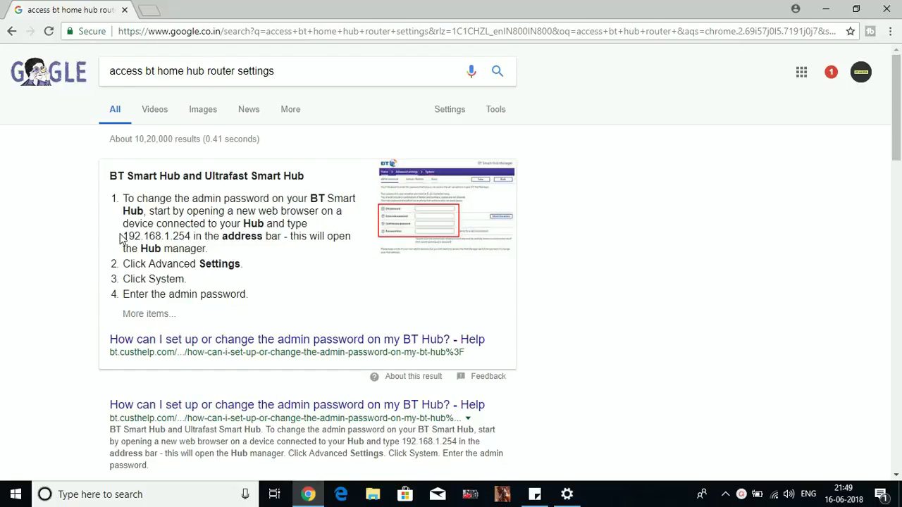
pyautogui.moveTo(122, 236); pyautogui.dragTo(192, 238)
pyautogui.hotkey('ctrl', 'c')
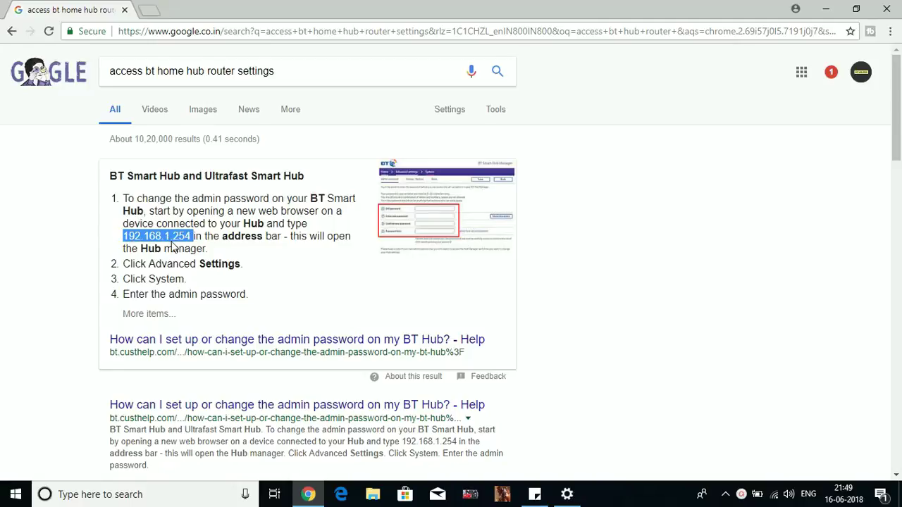
# Load the router address 192.168.1.254 in a new Chrome tab.
pyautogui.click(149, 9)
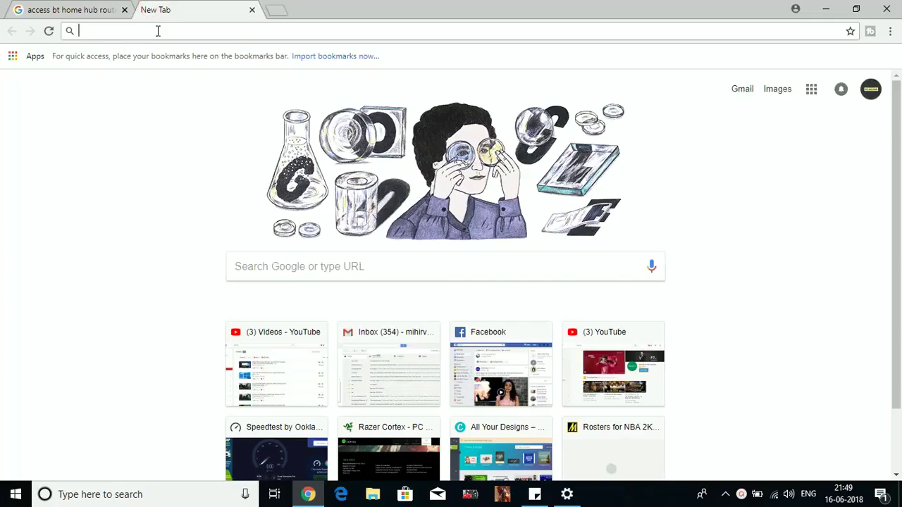
pyautogui.hotkey('ctrl', 'v')
pyautogui.press('Return')
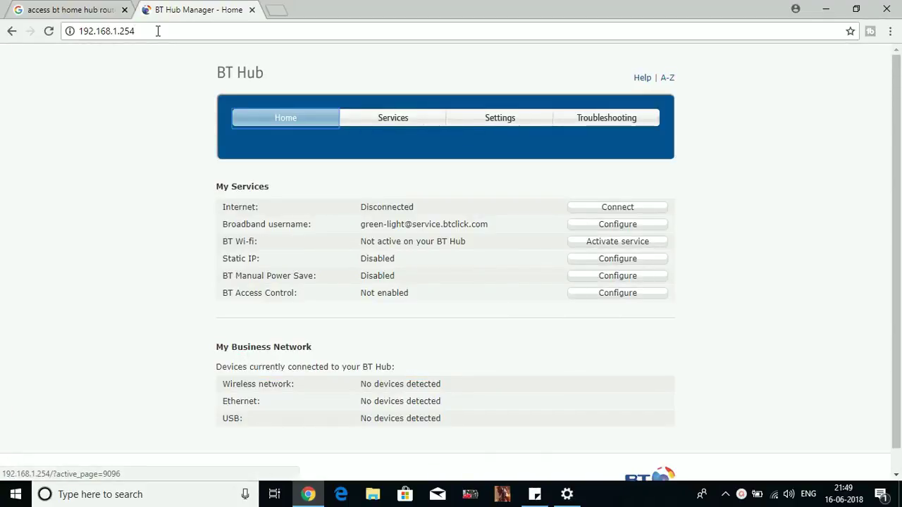
# Search 'access tp link router settings' and note its default login address 192.168.1.1.
pyautogui.hotkey('ctrl', 'shift', 'Tab')
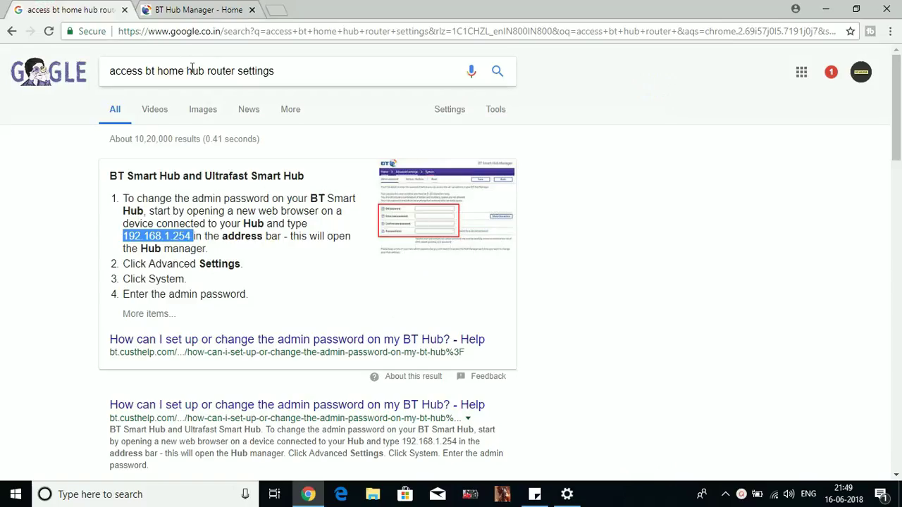
pyautogui.moveTo(204, 71); pyautogui.dragTo(146, 71)
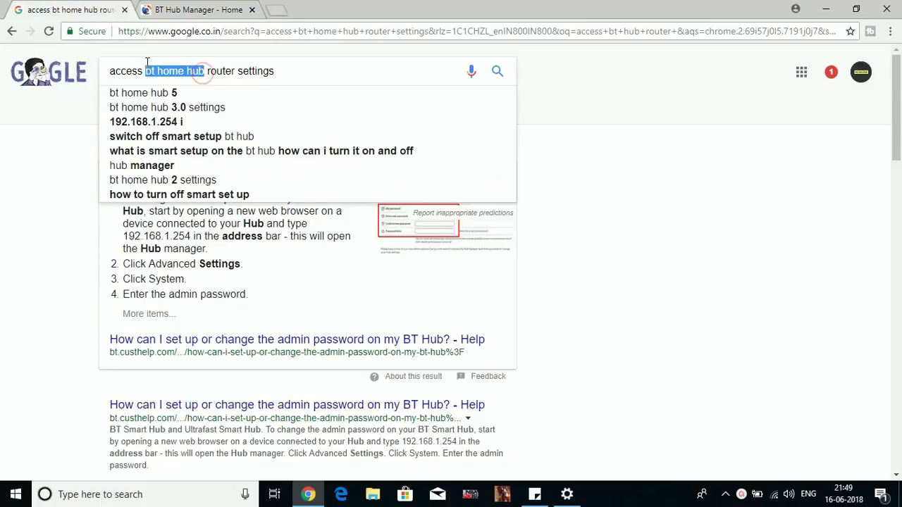
pyautogui.press('BackSpace')
pyautogui.write('tpli')
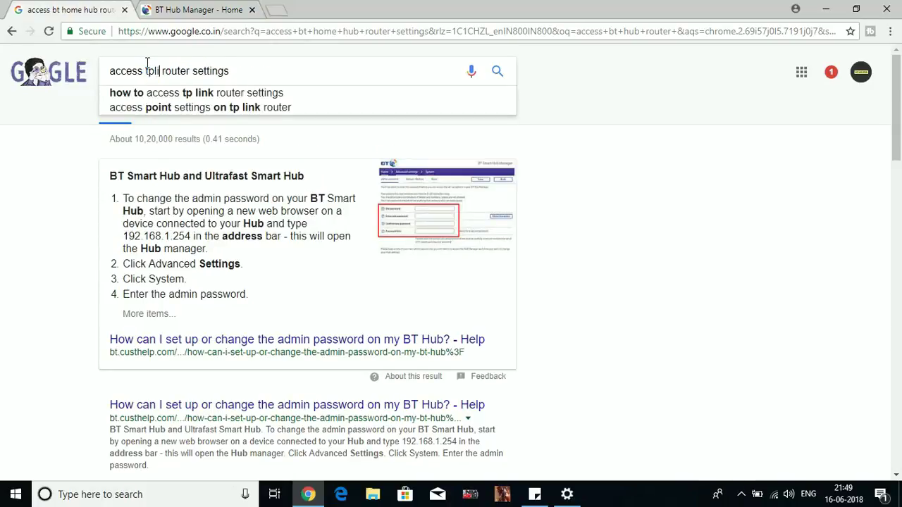
pyautogui.write('nk')
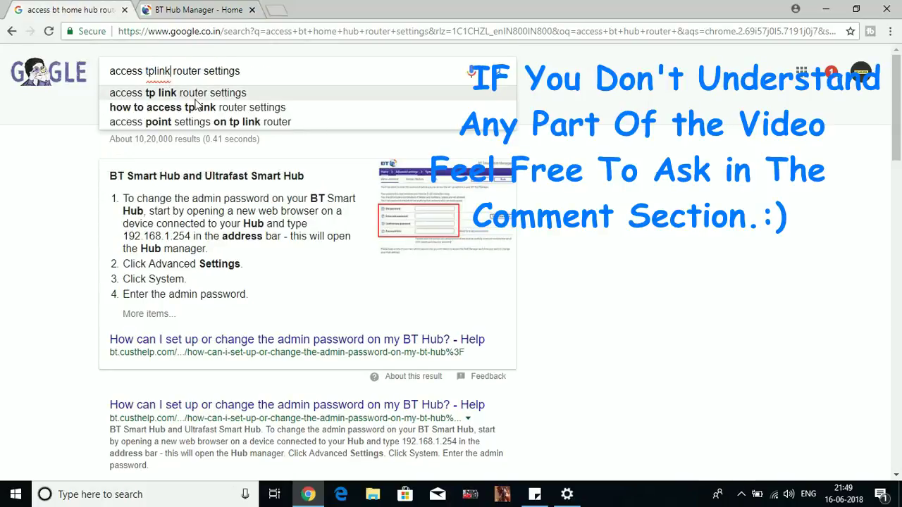
pyautogui.click(189, 94)
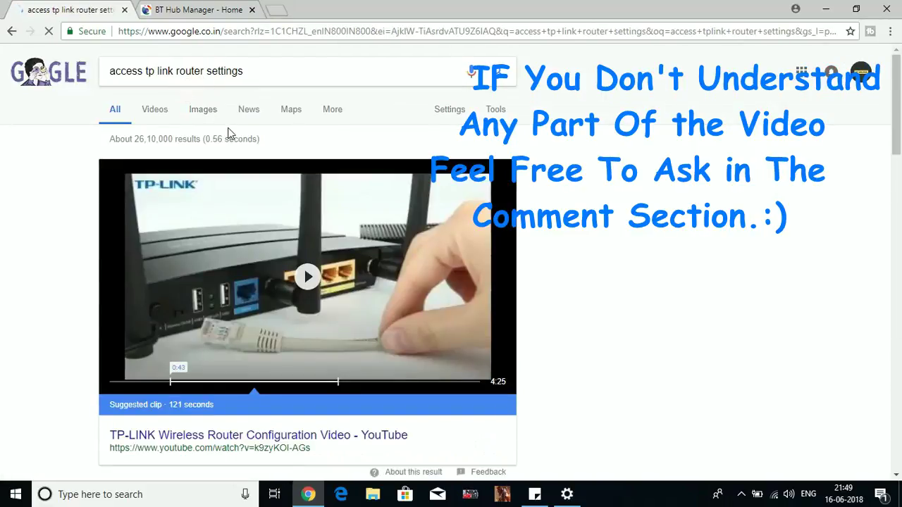
pyautogui.scroll(-3, 232, 134)
pyautogui.scroll(-1, 225, 155)
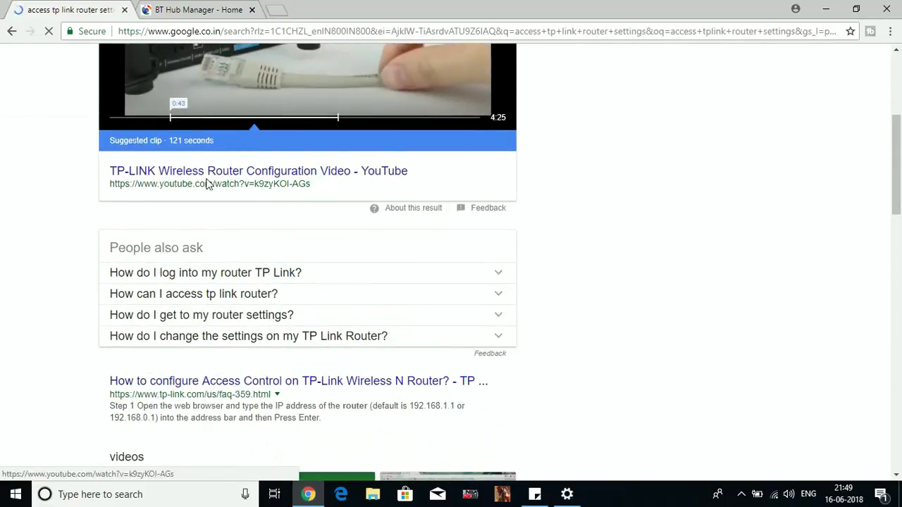
pyautogui.click(189, 273)
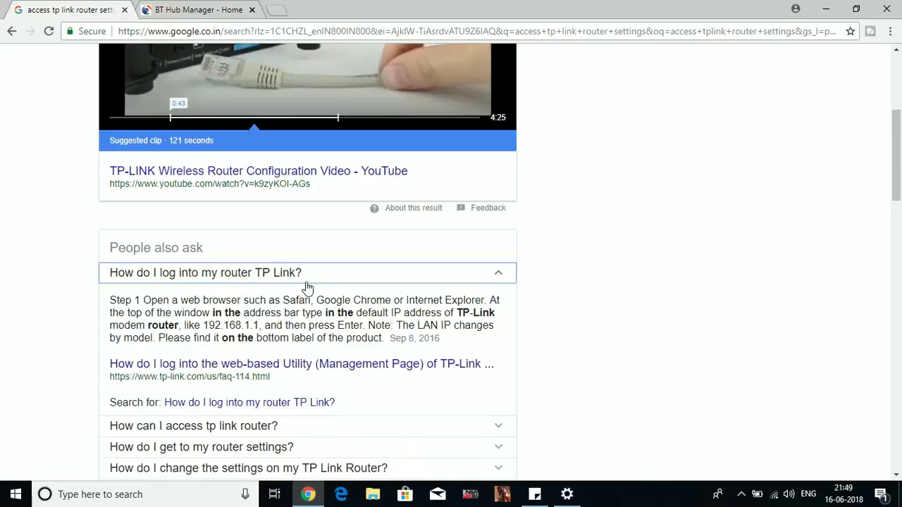
pyautogui.moveTo(205, 327); pyautogui.dragTo(211, 326)
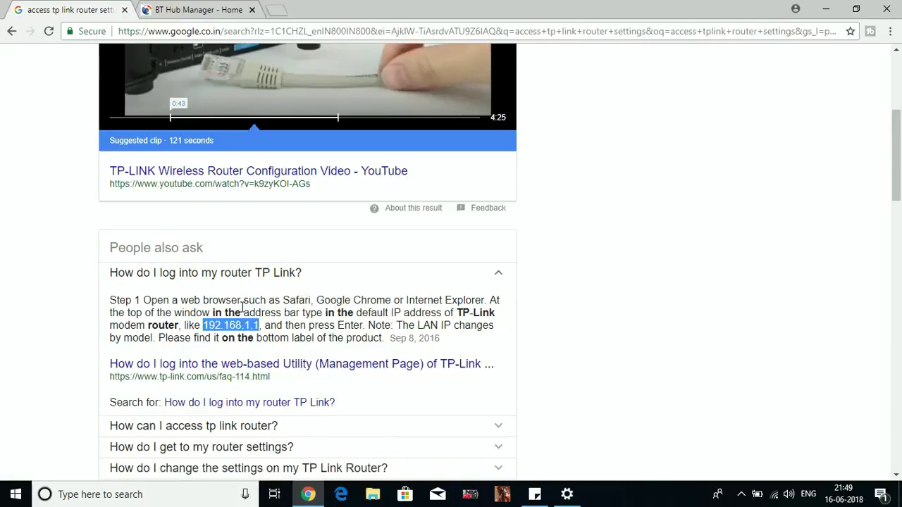
pyautogui.click(187, 10)
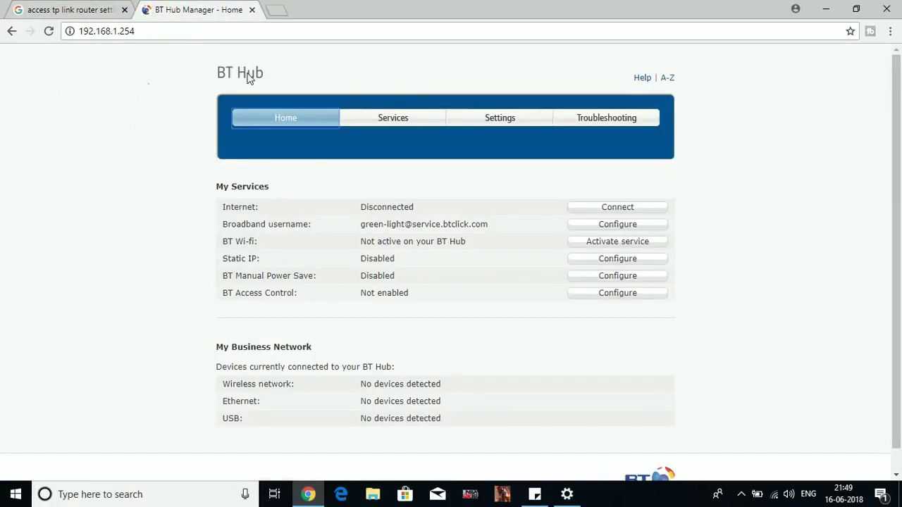
# Log in to BT Hub Manager's Settings with the admin password.
pyautogui.click(525, 122)
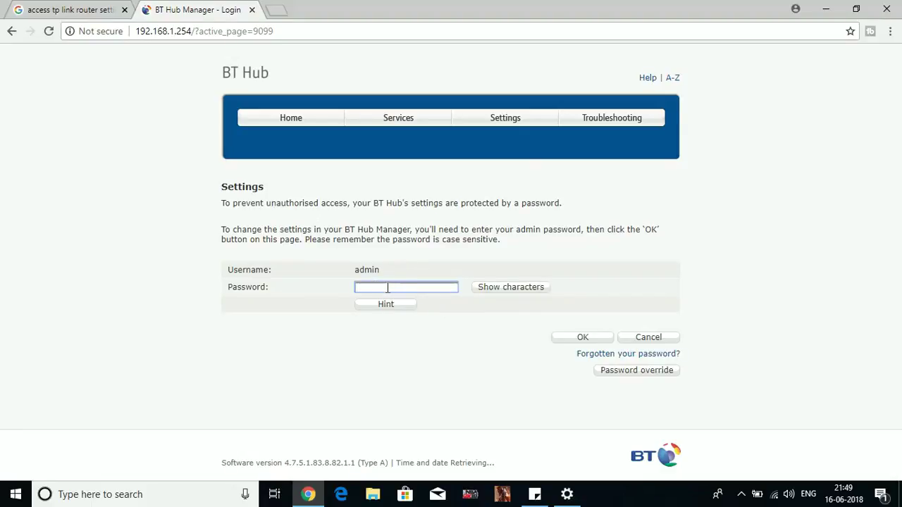
pyautogui.write('dm')
pyautogui.click(580, 333)
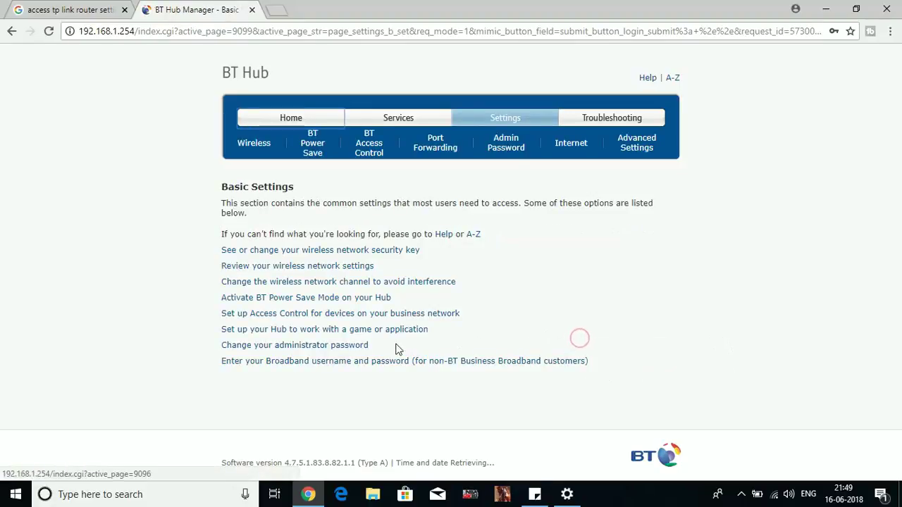
# Open Advanced Settings > Wireless and confirm the interface type is 802.11 b/g.
pyautogui.click(645, 149)
pyautogui.click(289, 268)
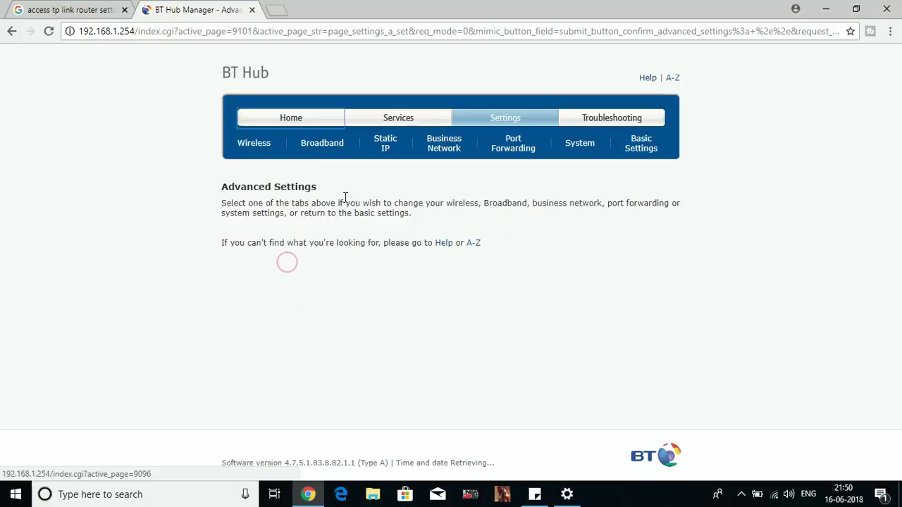
pyautogui.click(261, 144)
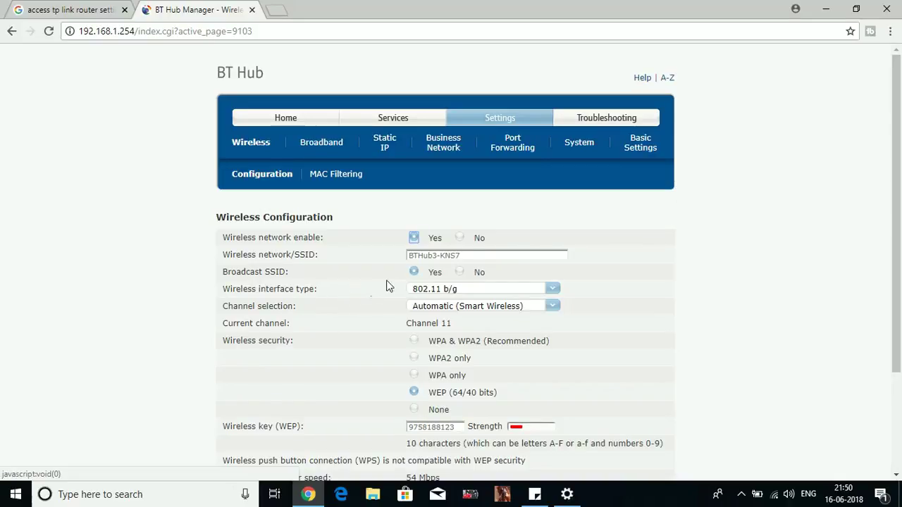
pyautogui.click(550, 289)
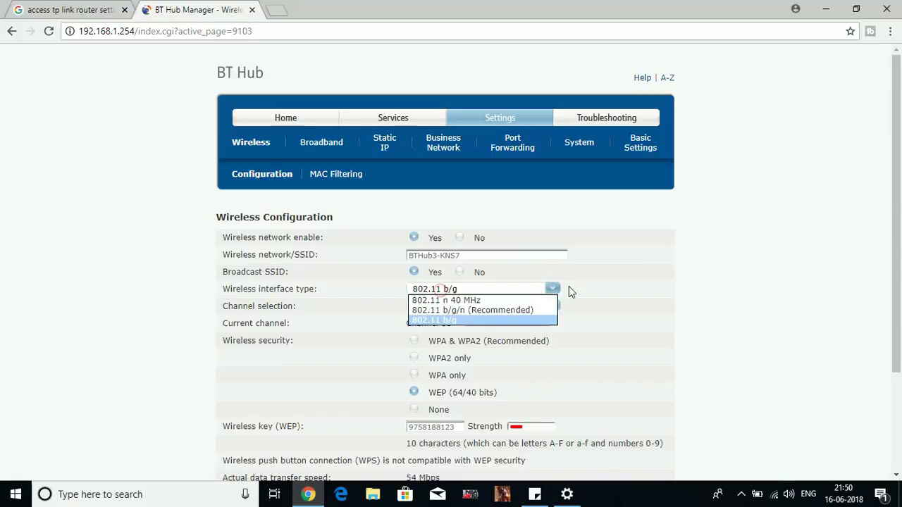
pyautogui.click(814, 244)
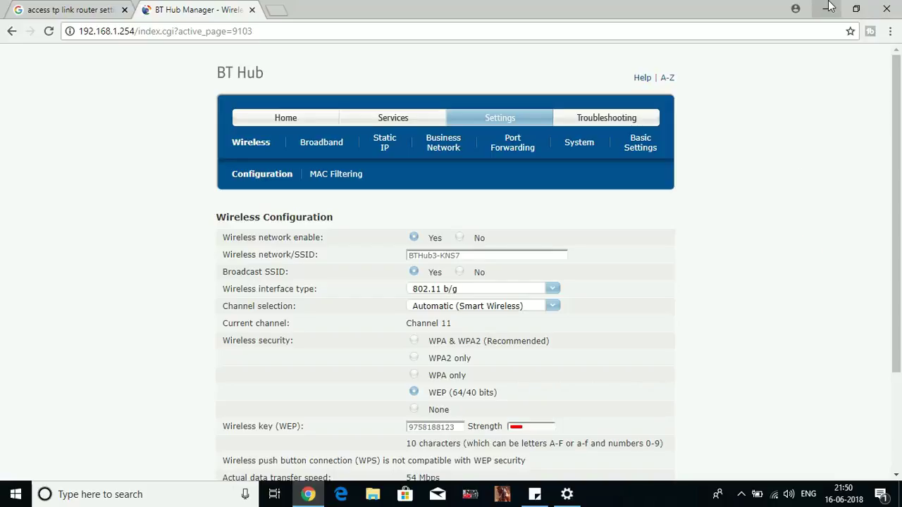
# Open This PC's system properties through Windows search.
pyautogui.click(829, 7)
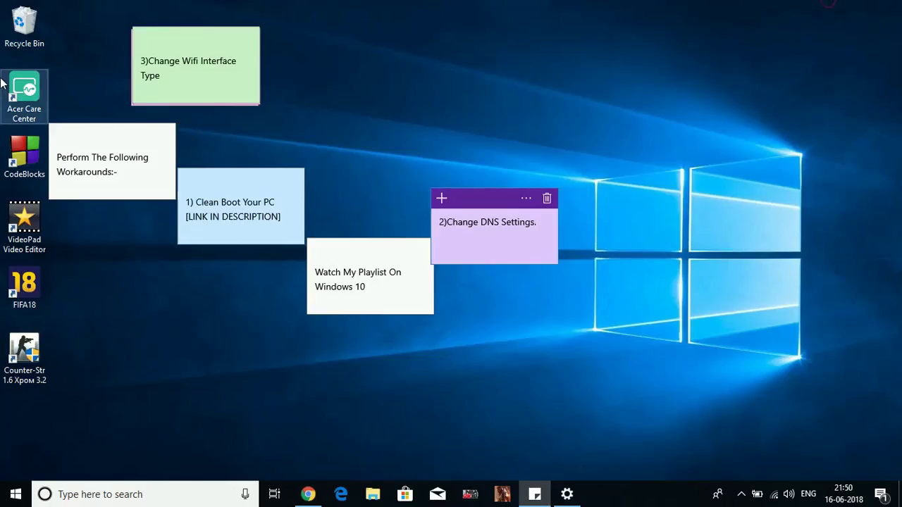
pyautogui.click(100, 503)
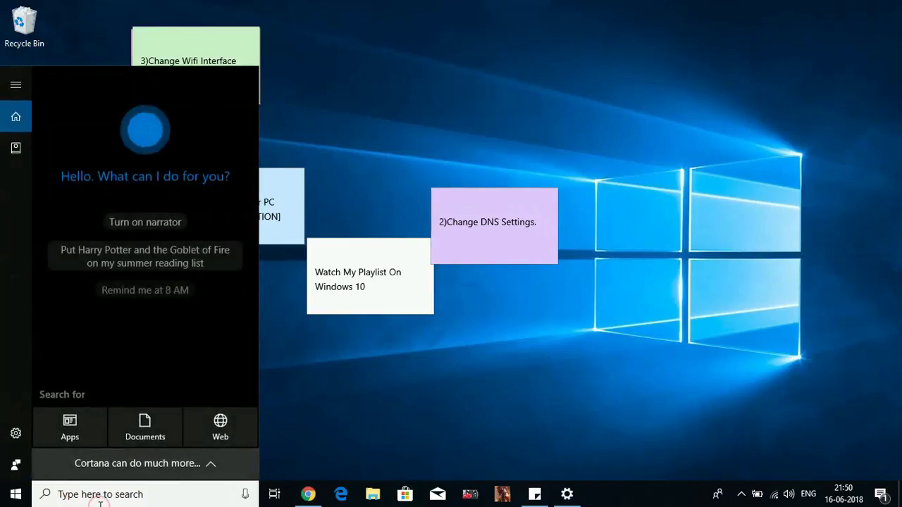
pyautogui.write('this p')
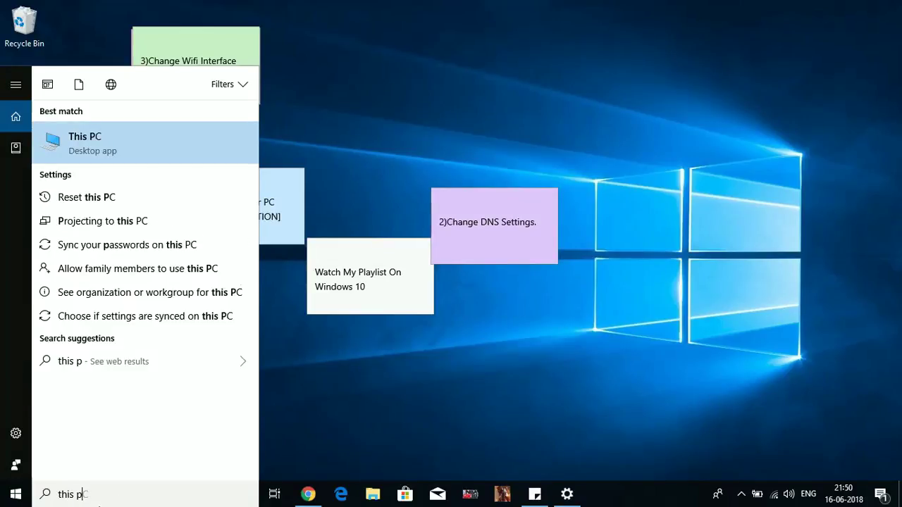
pyautogui.write('c')
pyautogui.rightClick(110, 133)
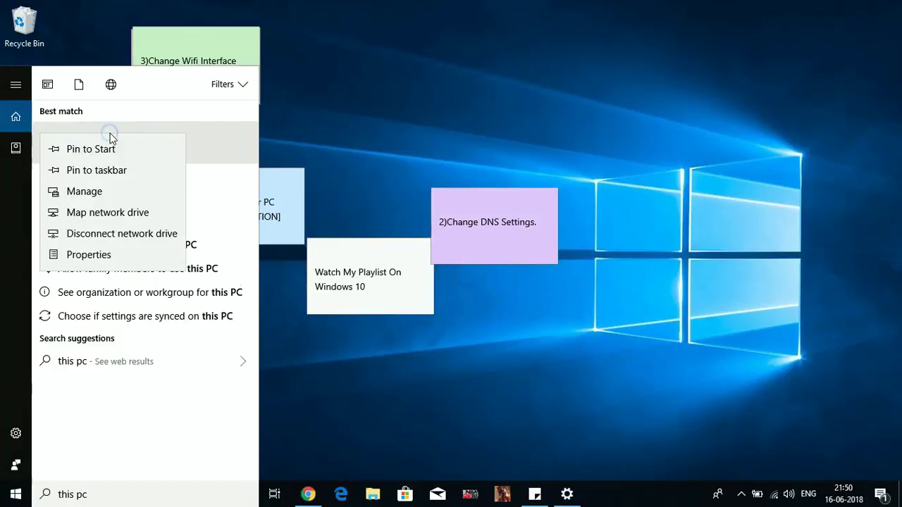
pyautogui.click(84, 255)
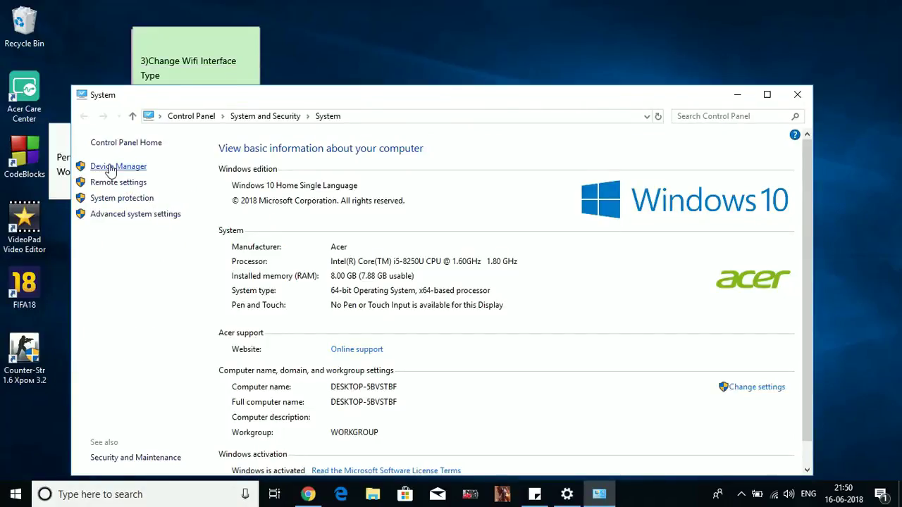
# Open Device Manager, expand Network adapters and open the Qualcomm Atheros QCA9377 adapter.
pyautogui.click(111, 167)
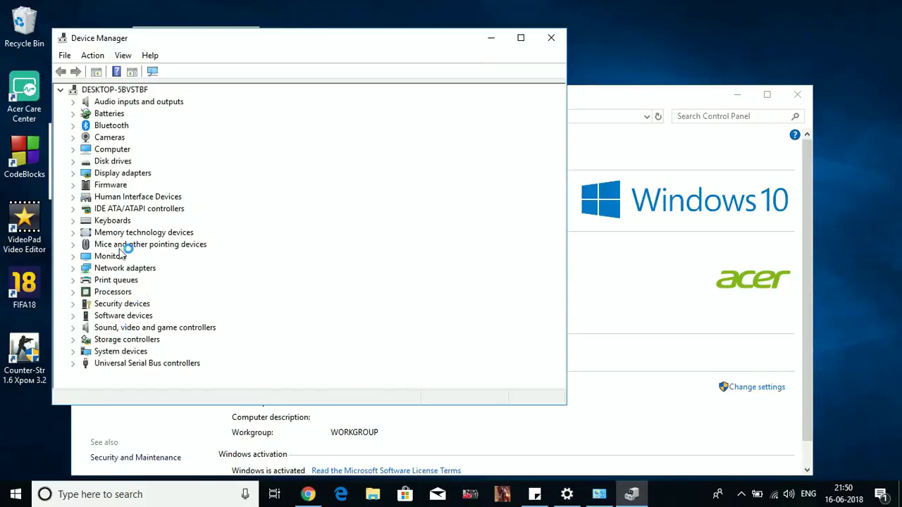
pyautogui.doubleClick(107, 268)
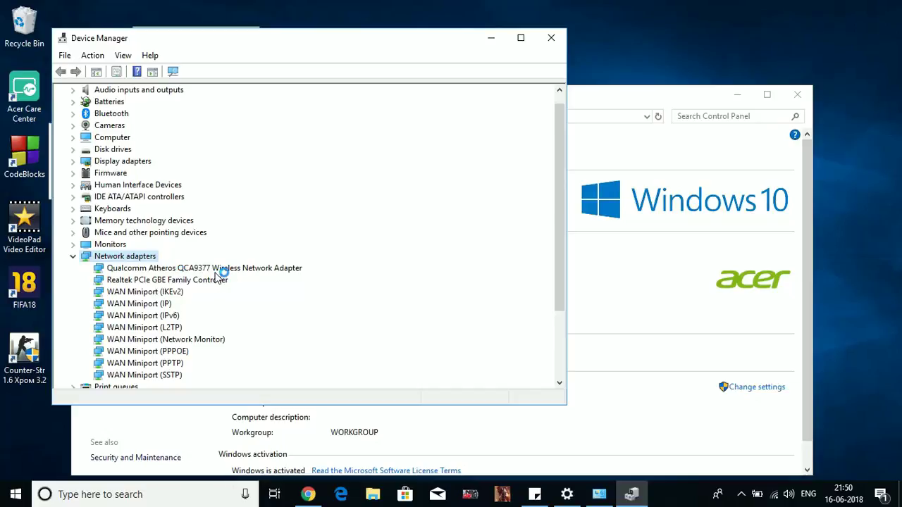
pyautogui.doubleClick(174, 270)
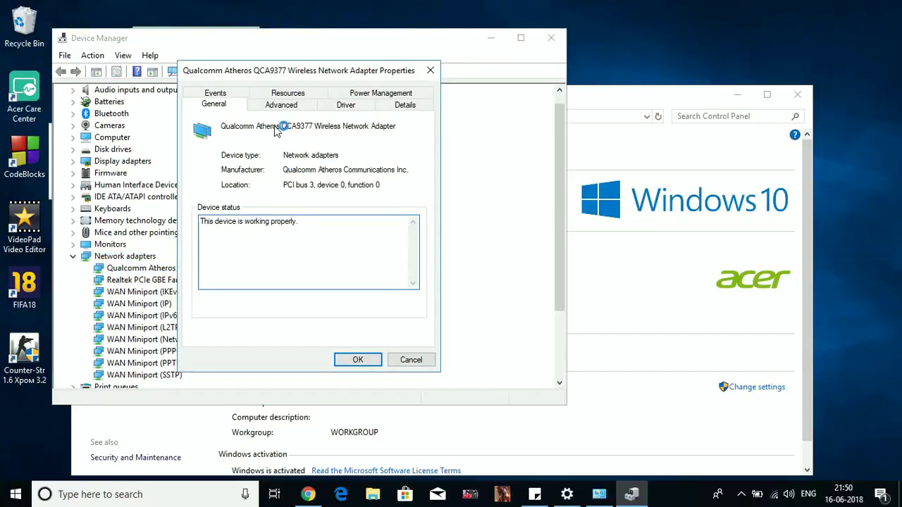
# Check the adapter's Wireless Mode is 03 - 11 b/g, then bring back the router's wireless page.
pyautogui.click(345, 106)
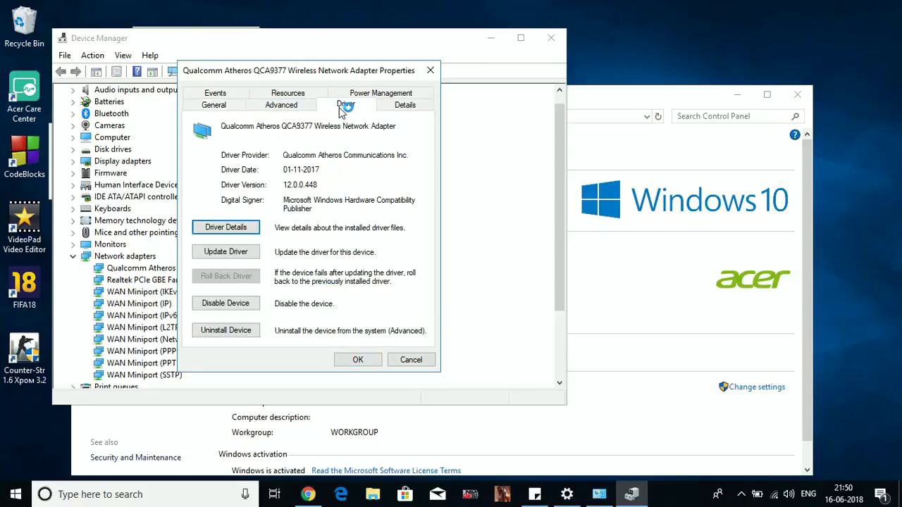
pyautogui.click(281, 106)
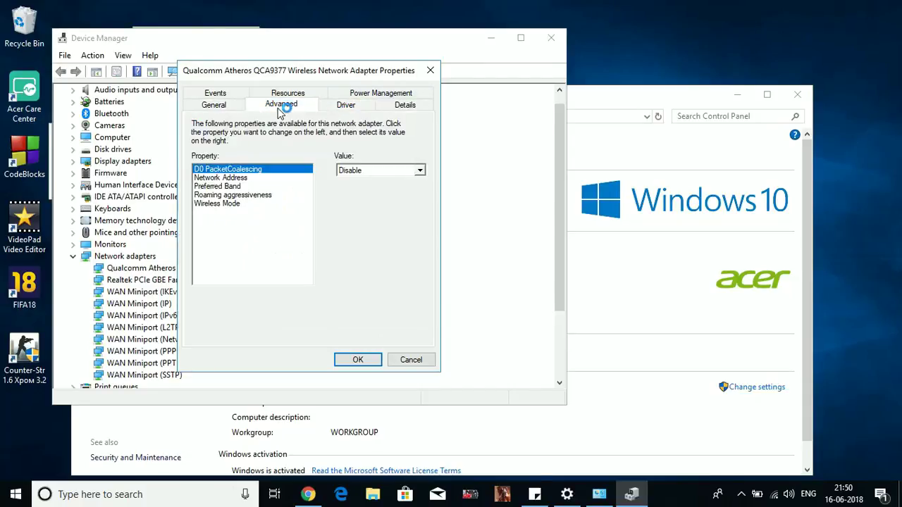
pyautogui.click(224, 204)
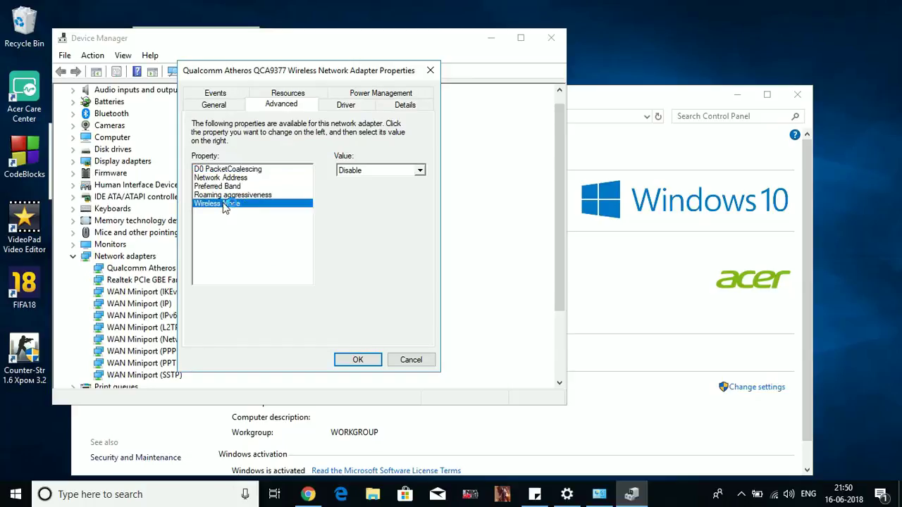
pyautogui.click(421, 171)
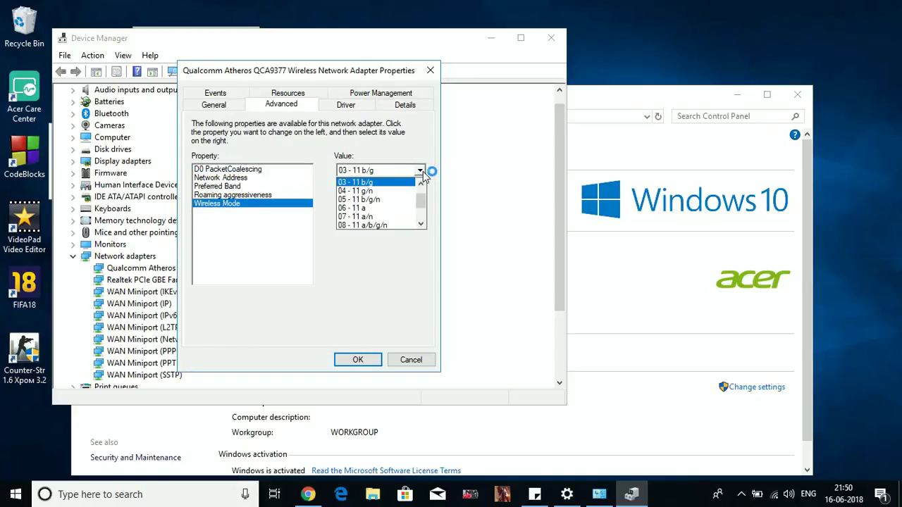
pyautogui.click(365, 183)
pyautogui.click(369, 184)
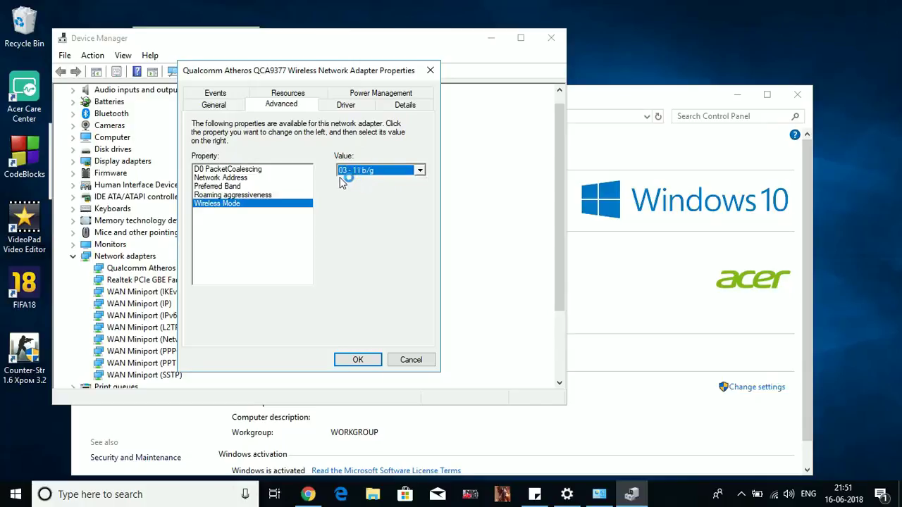
pyautogui.click(307, 494)
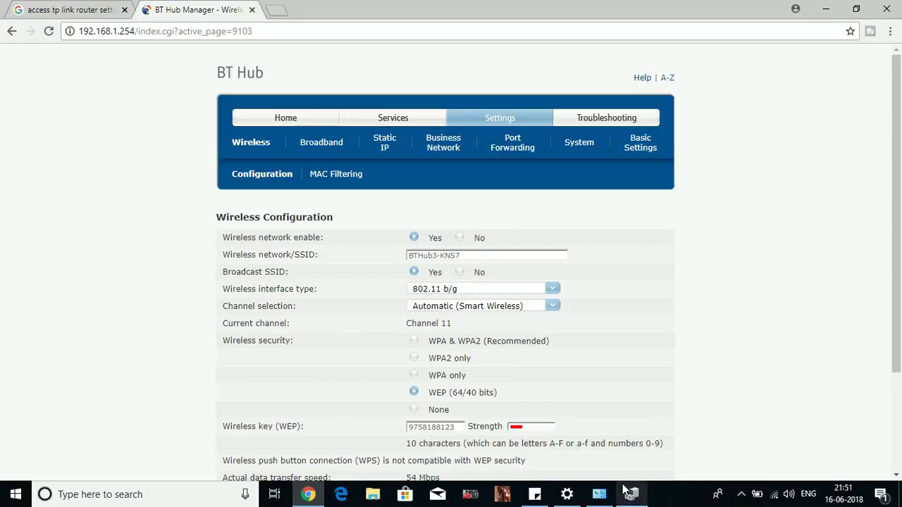
# Save the Qualcomm adapter's Wireless Mode as 03 - 11 b/g, then close Device Manager and Settings.
pyautogui.click(568, 494)
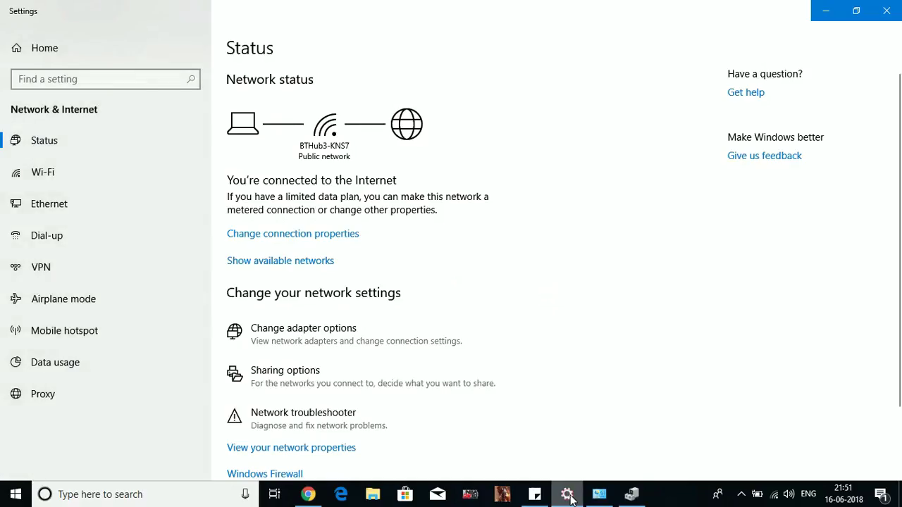
pyautogui.click(632, 494)
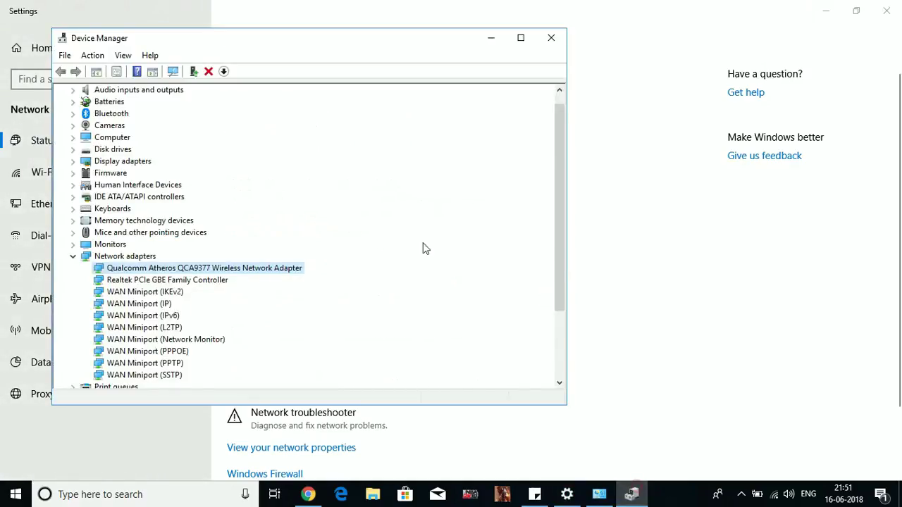
pyautogui.doubleClick(217, 270)
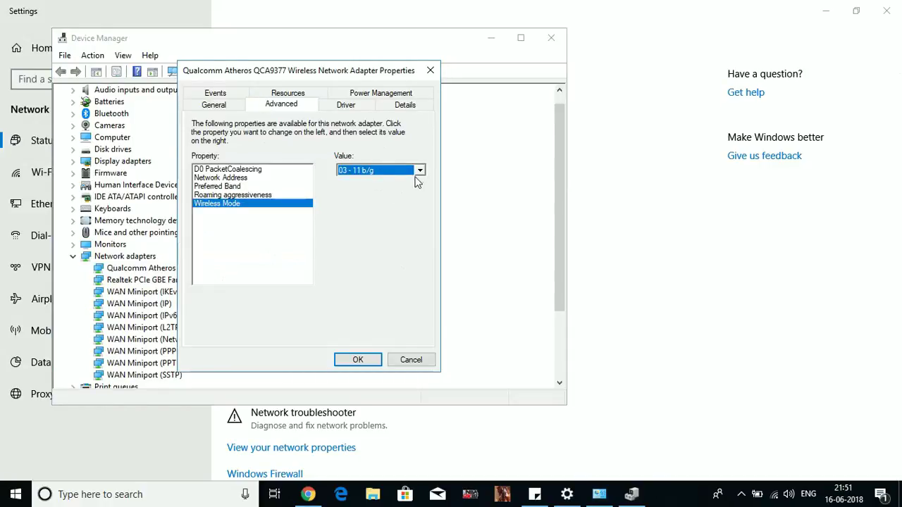
pyautogui.click(417, 172)
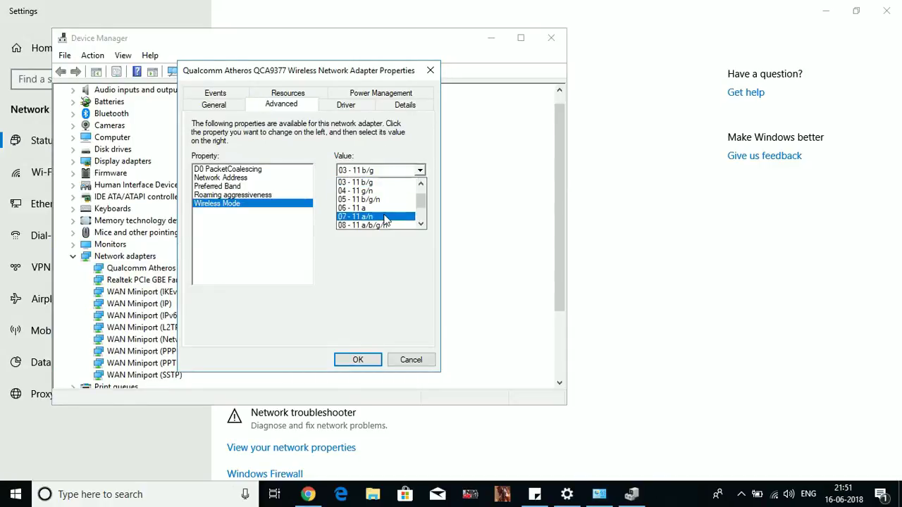
pyautogui.click(374, 184)
pyautogui.click(356, 360)
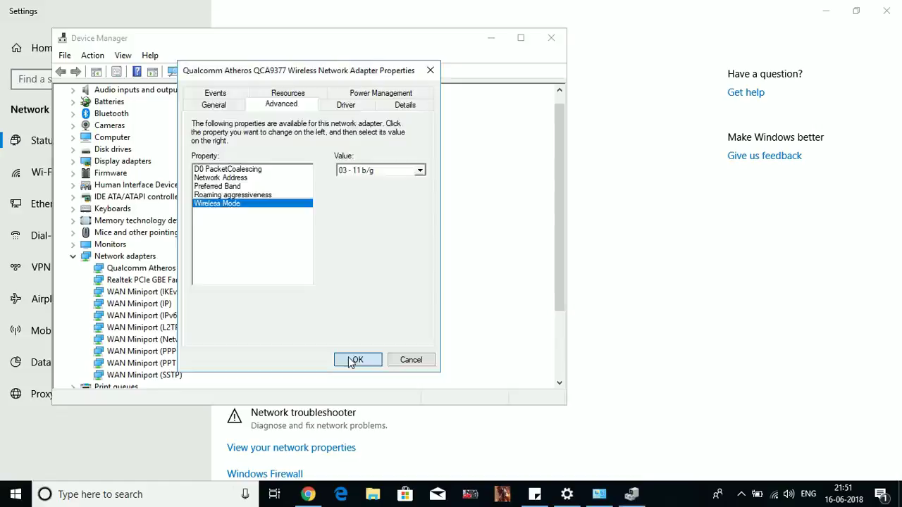
pyautogui.click(551, 38)
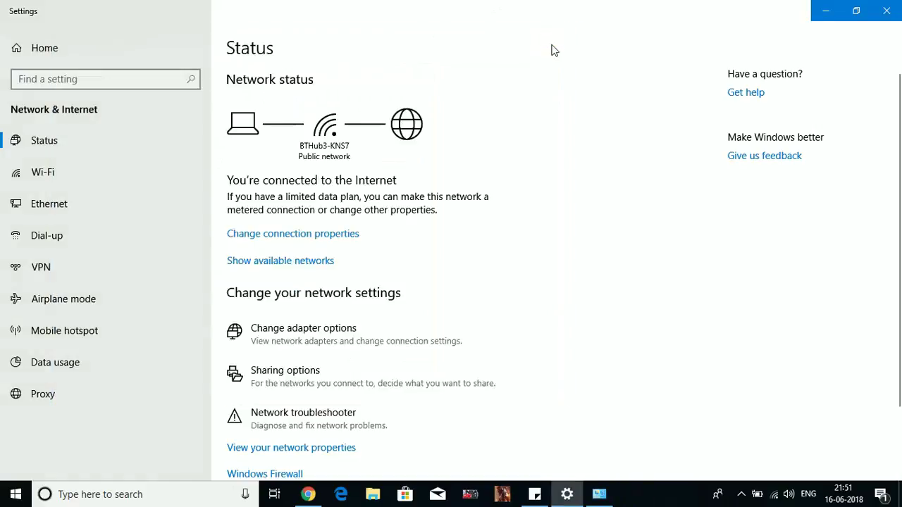
pyautogui.click(887, 10)
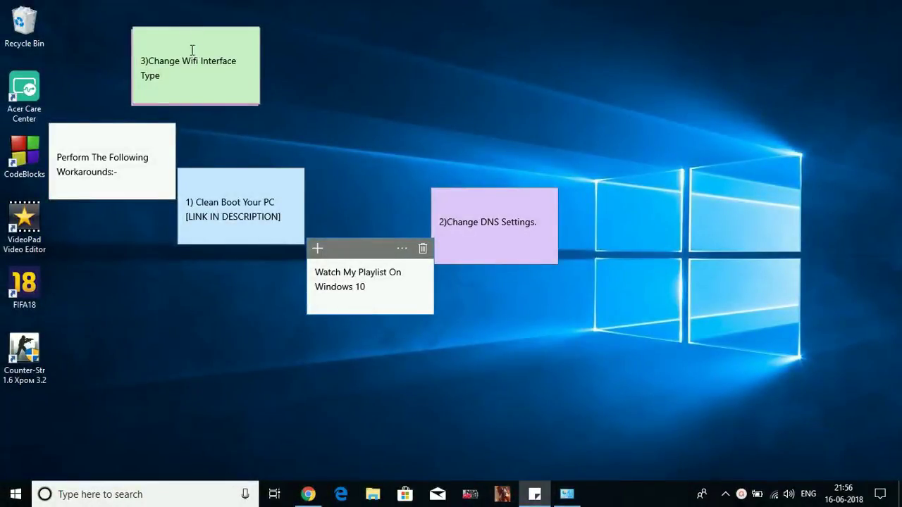
# Drag the Change Wifi Interface Type sticky note aside to reveal the Update Your Drivers note.
pyautogui.moveTo(185, 35); pyautogui.dragTo(604, 256)
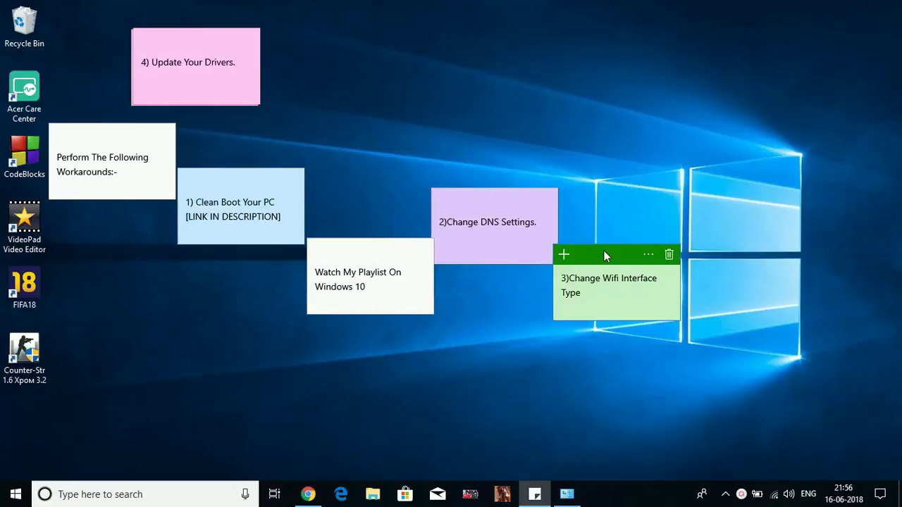
pyautogui.moveTo(142, 61); pyautogui.dragTo(238, 79)
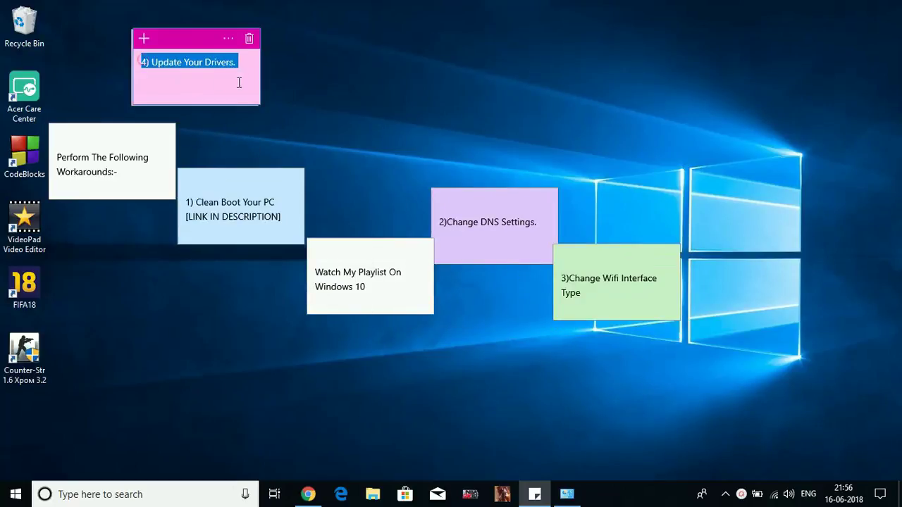
pyautogui.click(385, 108)
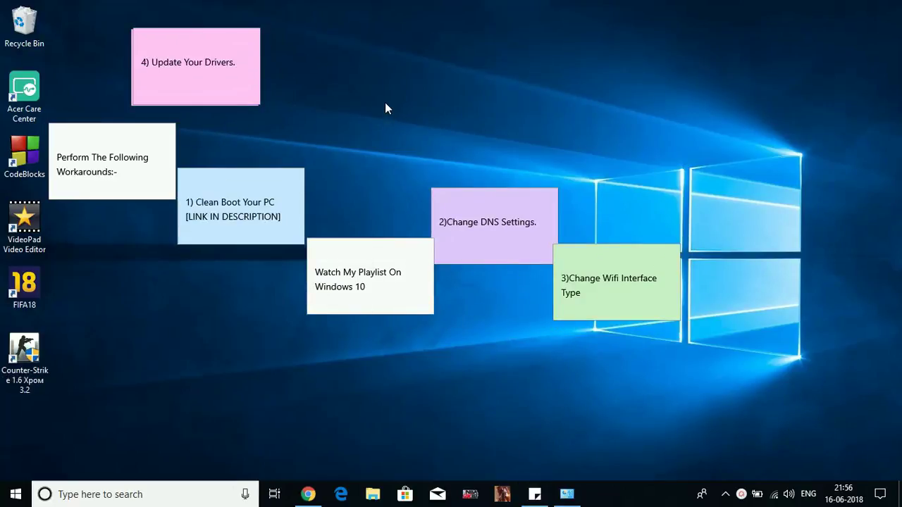
# Open Device Manager from the Start right-click menu and expand Network adapters.
pyautogui.rightClick(15, 494)
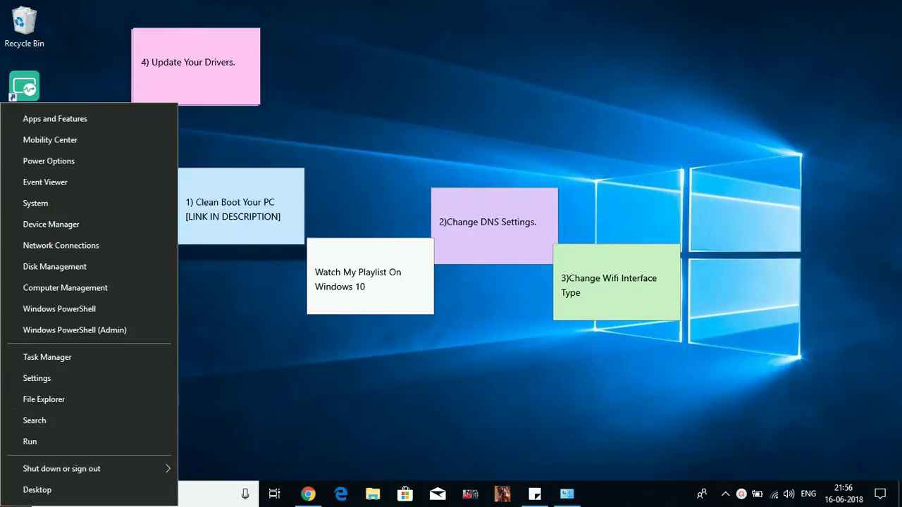
pyautogui.click(58, 225)
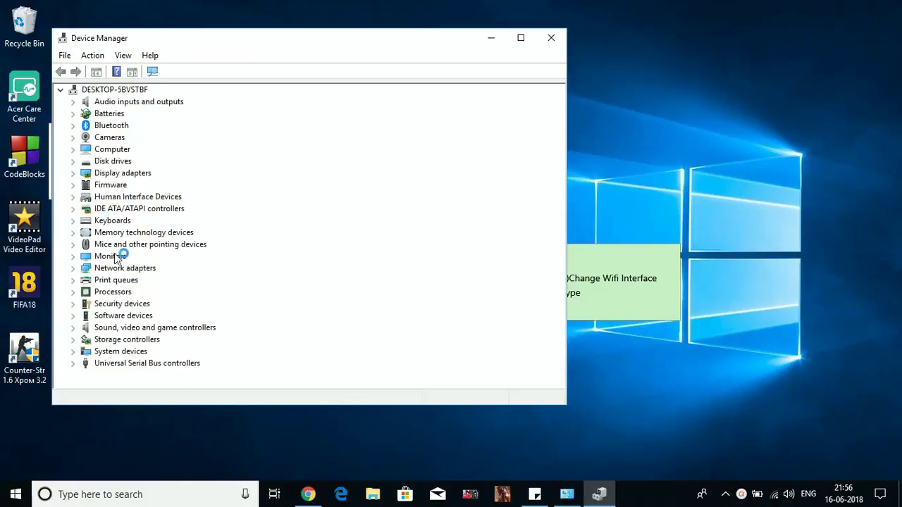
pyautogui.doubleClick(120, 269)
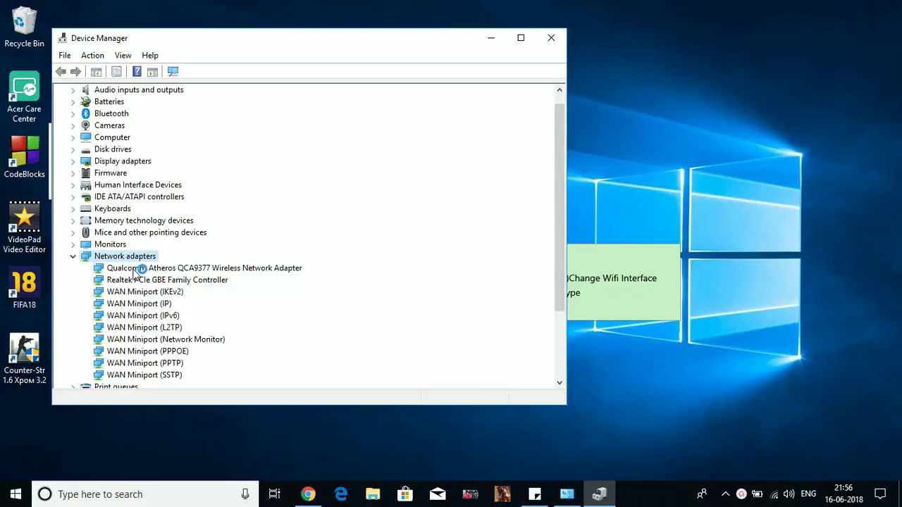
# Update the Qualcomm Atheros QCA9377 driver, letting Windows search automatically online.
pyautogui.click(133, 270)
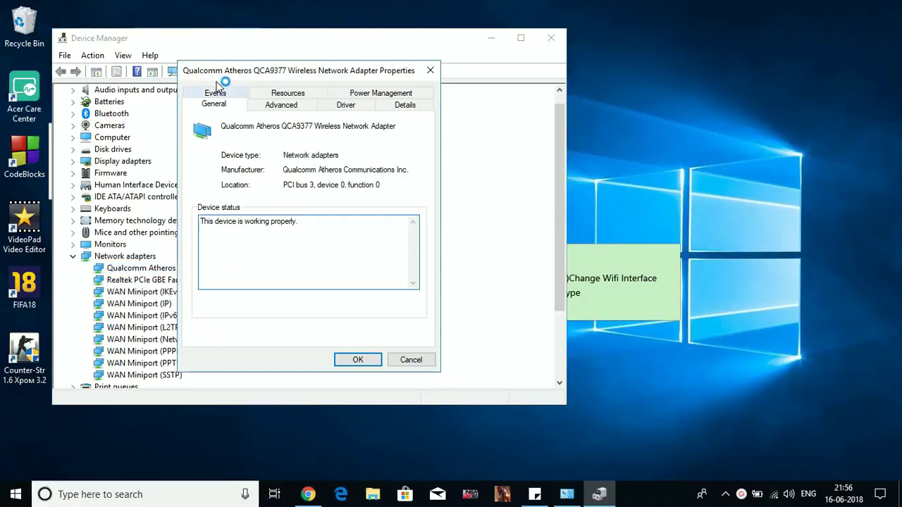
pyautogui.click(328, 107)
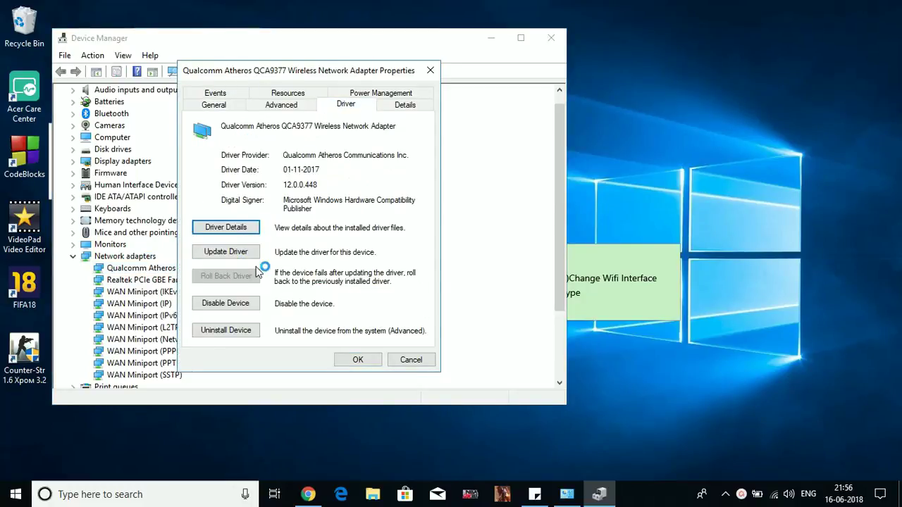
pyautogui.click(238, 253)
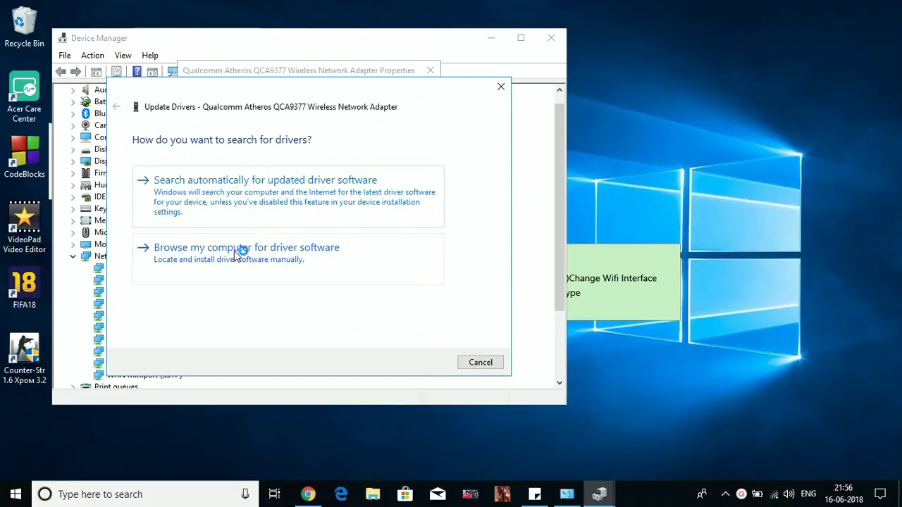
pyautogui.click(201, 201)
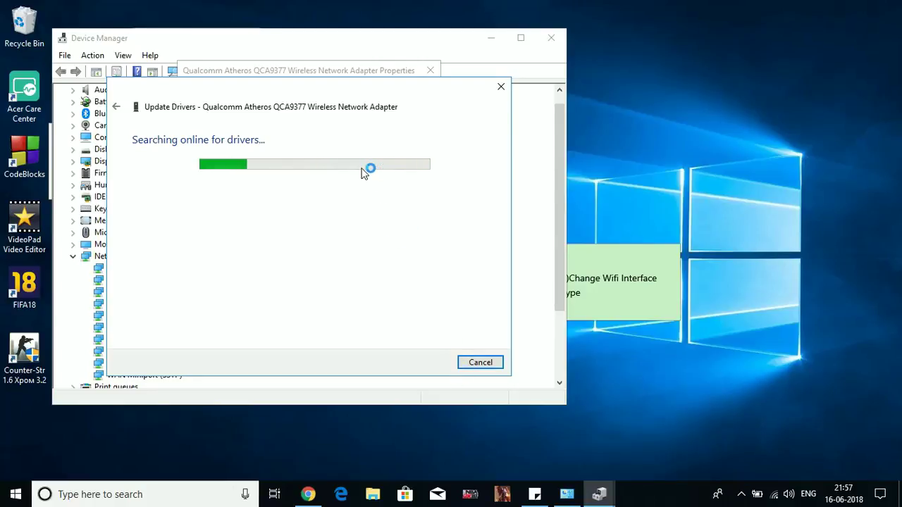
# Confirm Windows Update shows up to date in Settings, then close Settings.
pyautogui.click(16, 494)
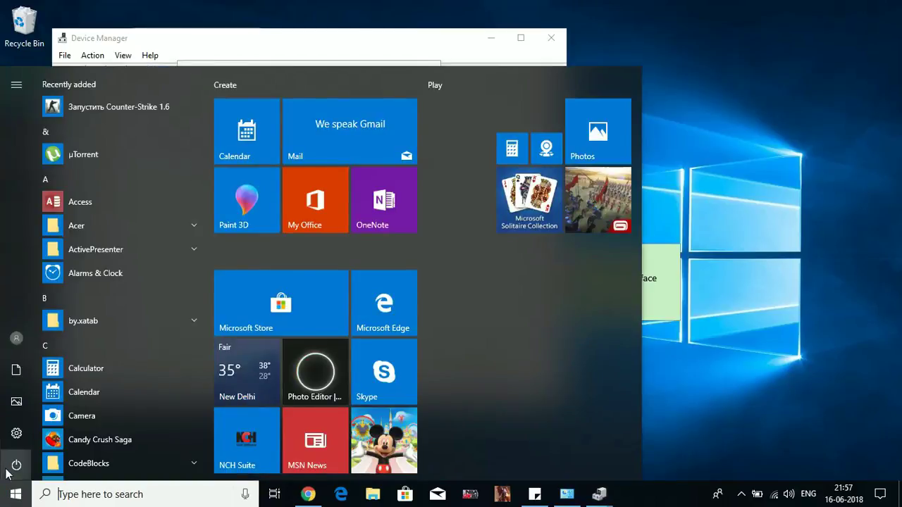
pyautogui.click(9, 434)
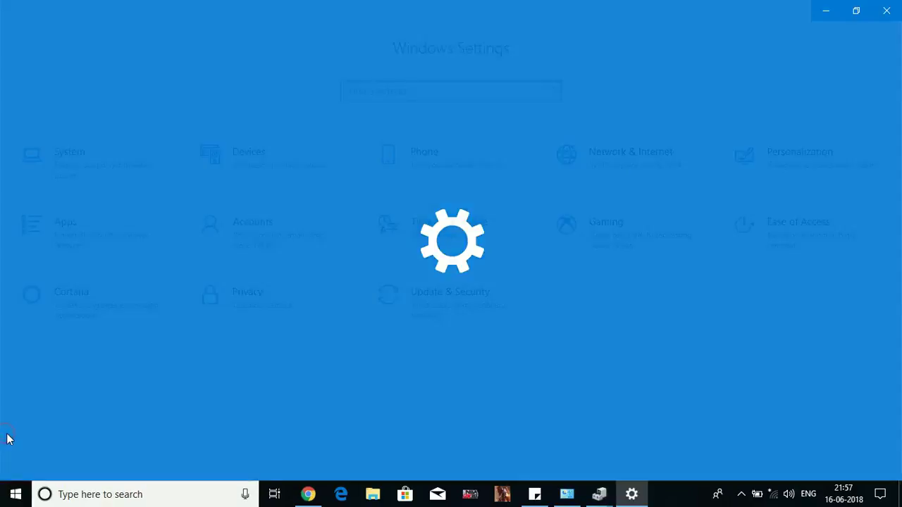
pyautogui.click(401, 309)
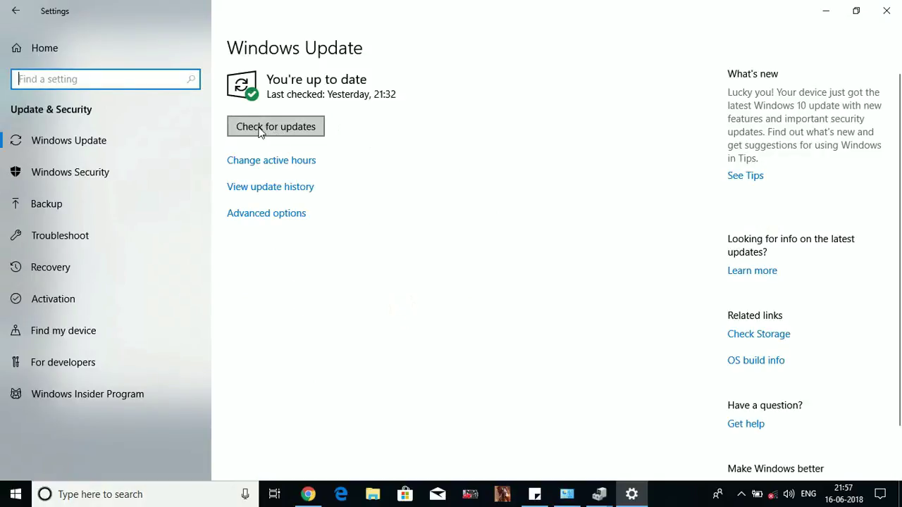
pyautogui.click(886, 11)
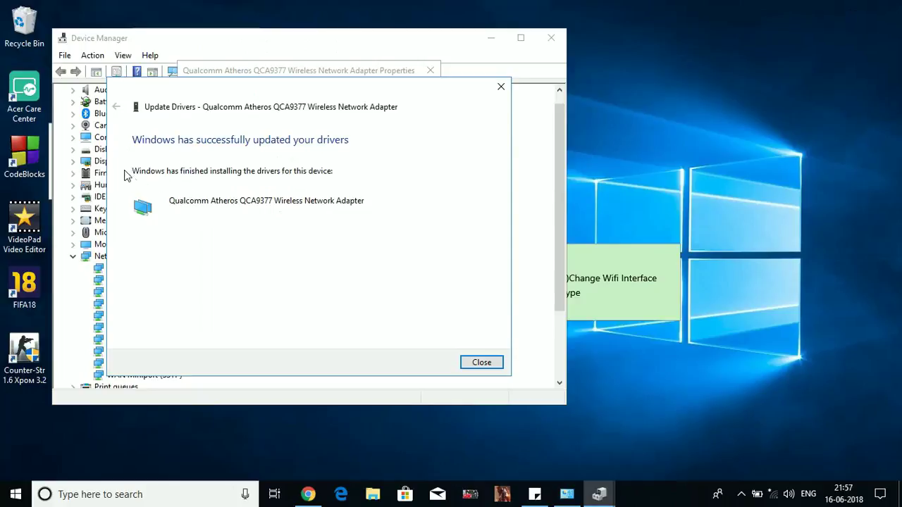
# Close the driver update wizard, the adapter Properties and Device Manager.
pyautogui.click(493, 363)
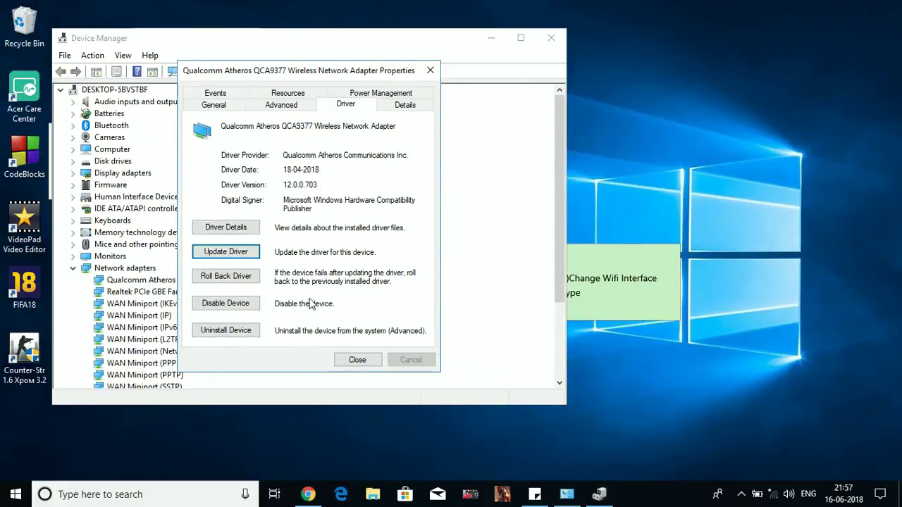
pyautogui.click(358, 360)
pyautogui.click(549, 40)
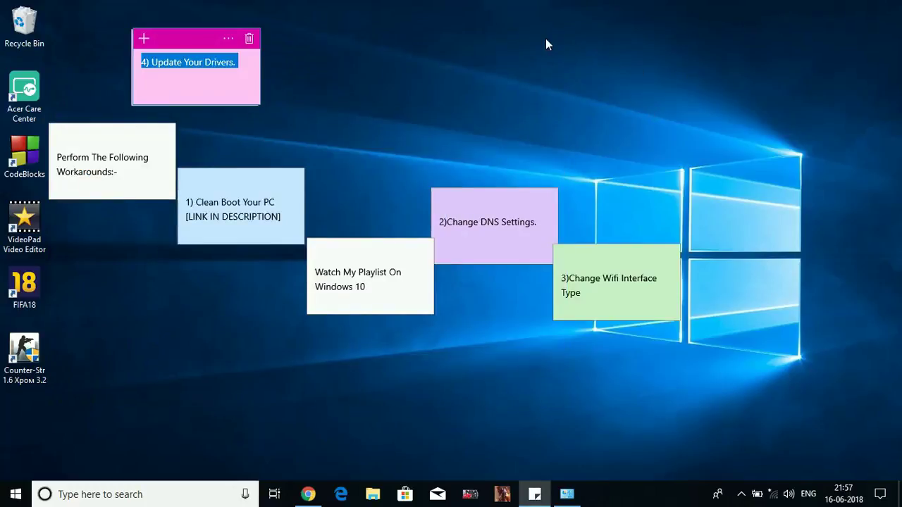
# Move the Thanks For Watching sticky note to the upper right of the desktop.
pyautogui.click(423, 117)
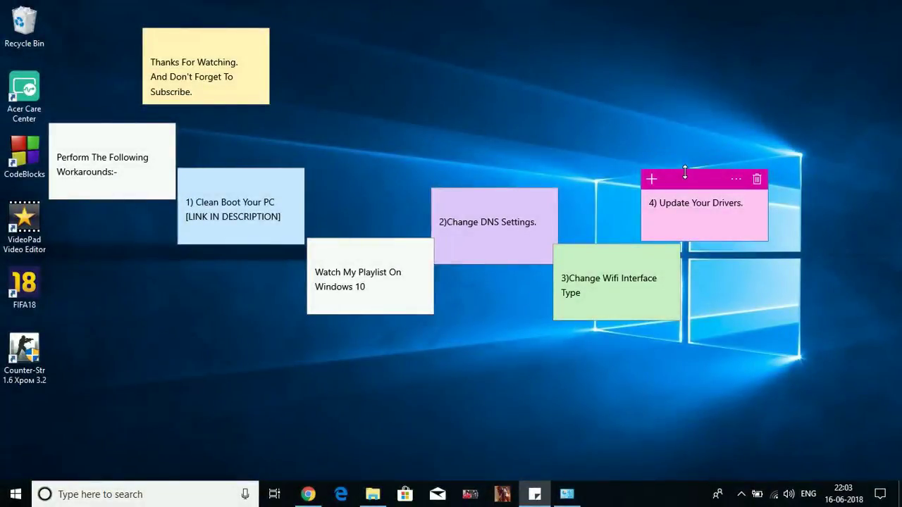
pyautogui.click(211, 38)
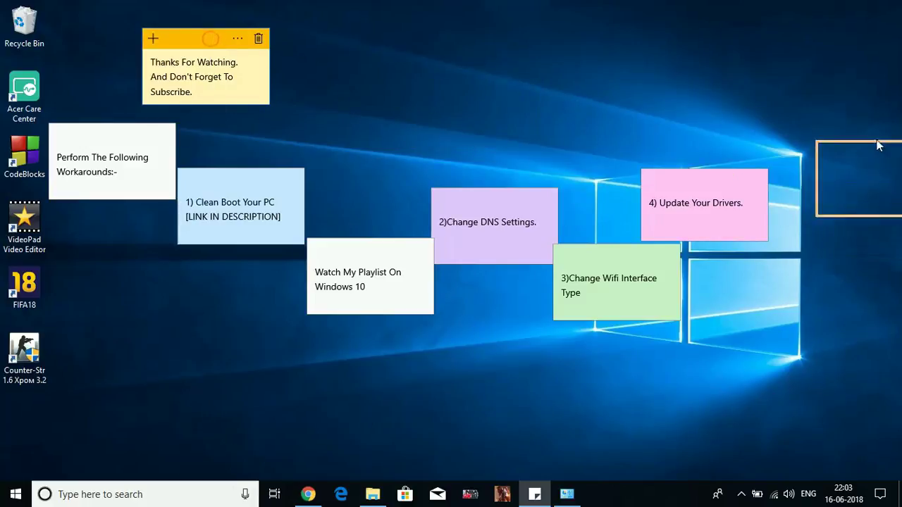
pyautogui.moveTo(817, 102); pyautogui.dragTo(816, 110)
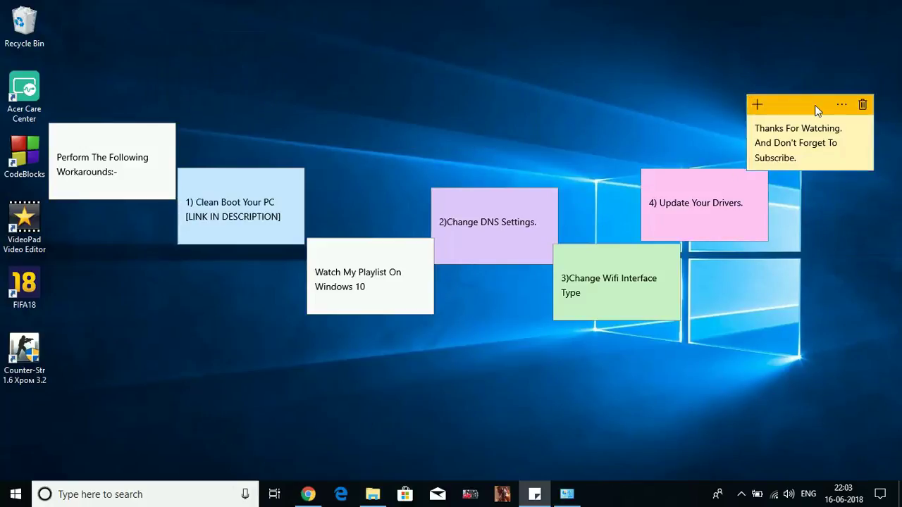